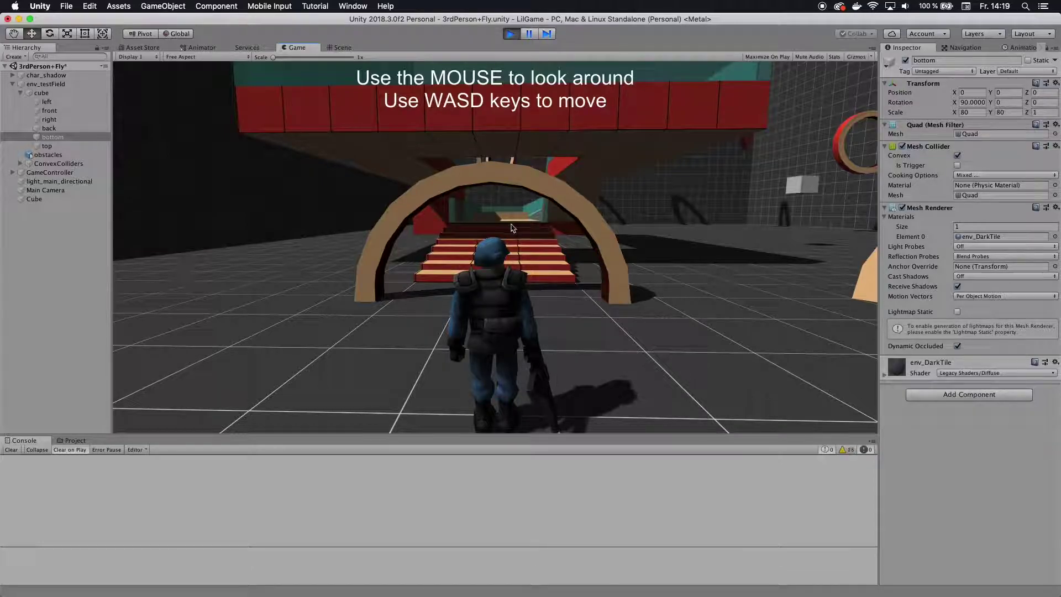
# Walk the soldier forward through the shadow, jump, and steer left toward the red wall.
pyautogui.press('a')
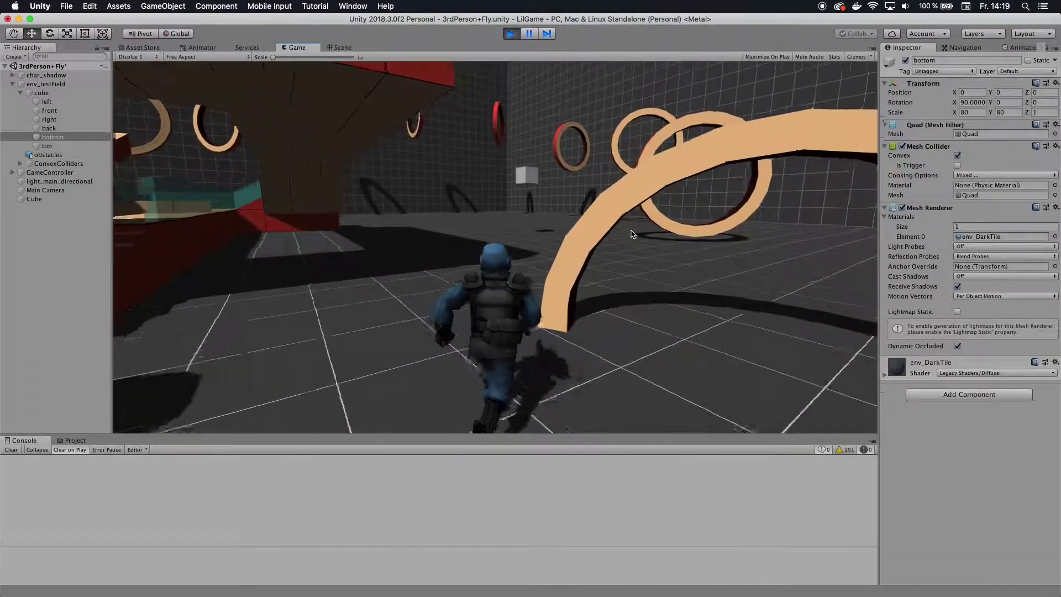
pyautogui.press('w')
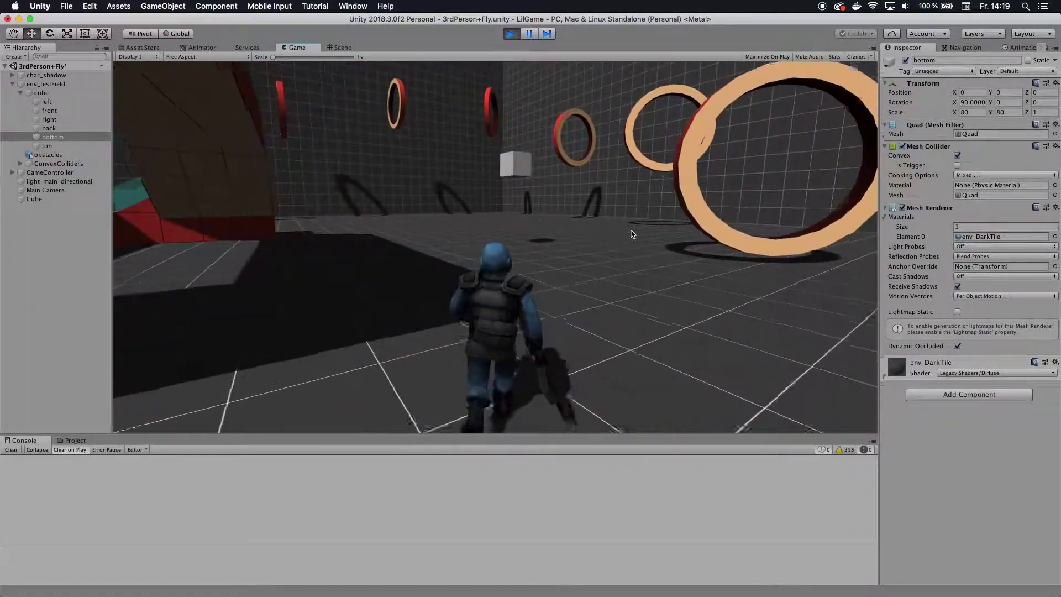
pyautogui.press('w')
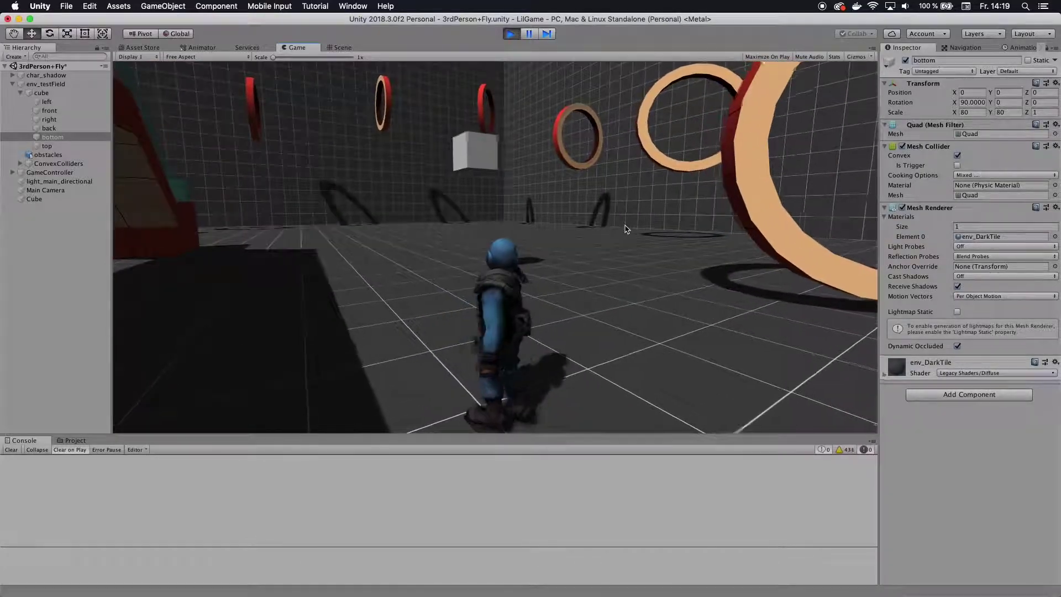
pyautogui.press('w')
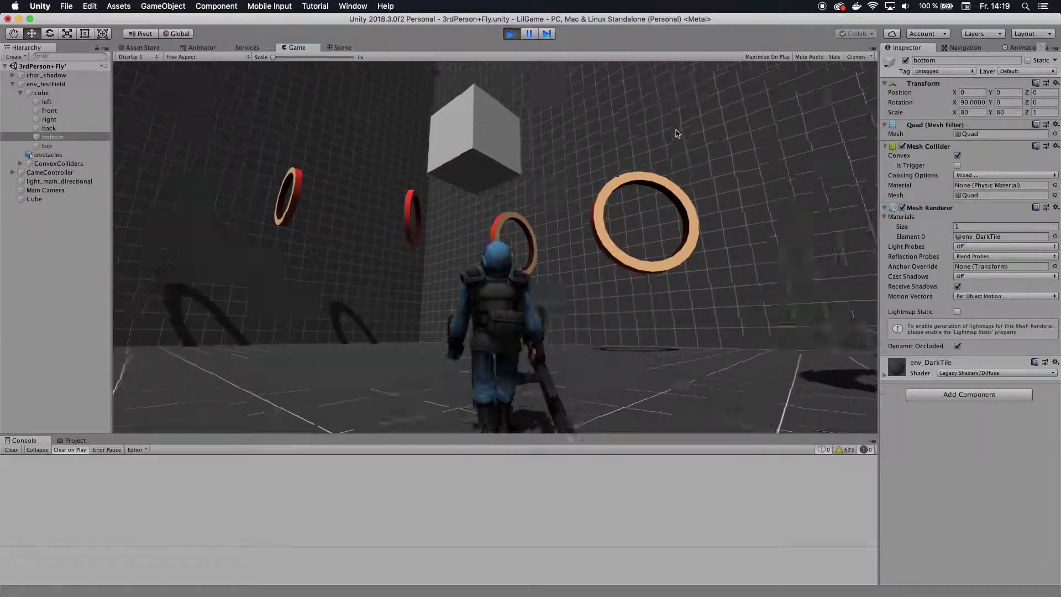
pyautogui.press('space')
pyautogui.press('w')
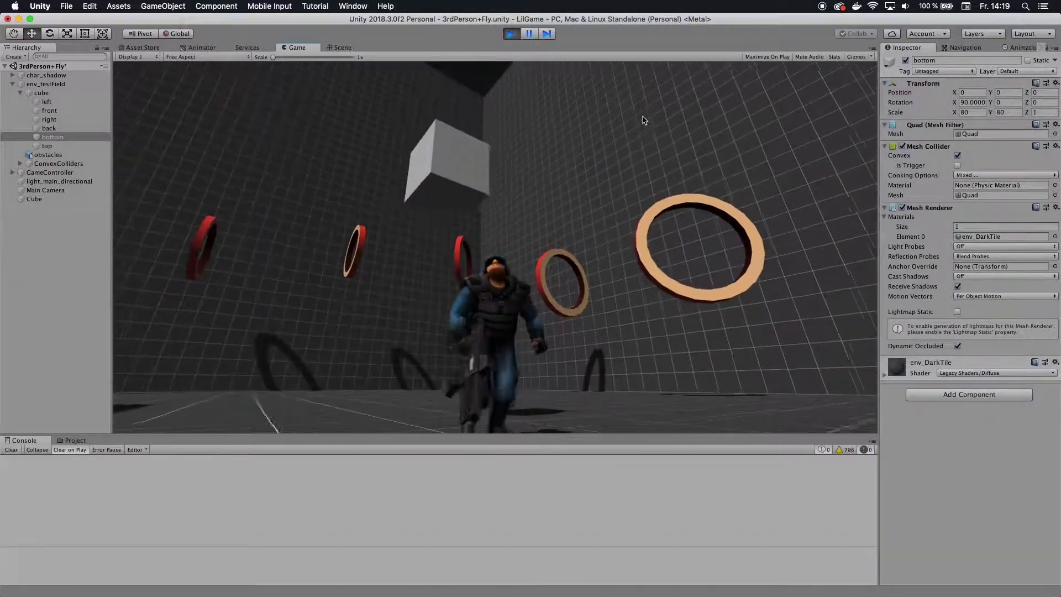
pyautogui.press('a')
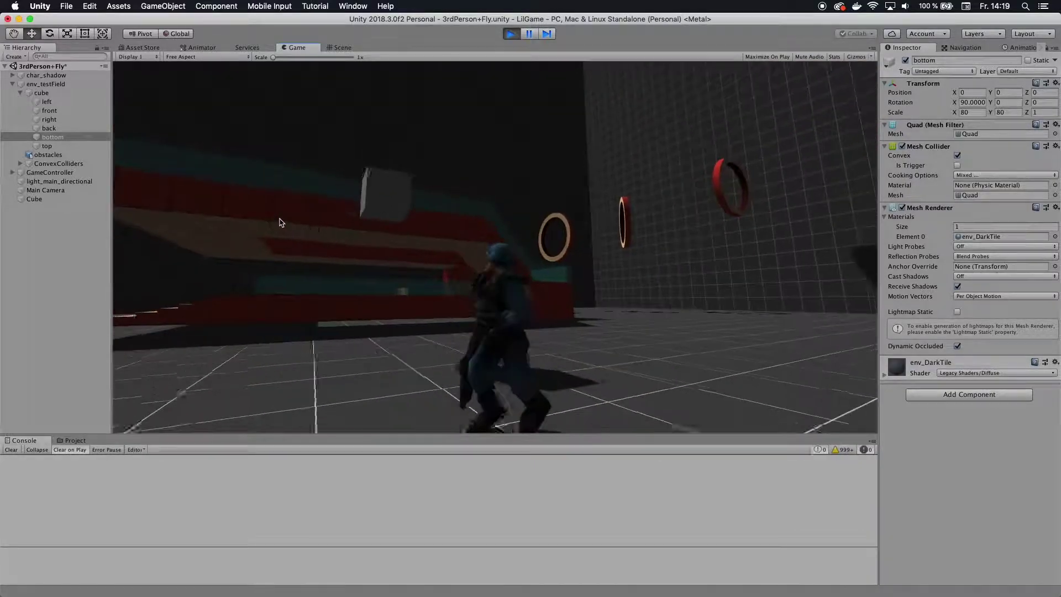
pyautogui.press('s')
# Walk the soldier around the floating cube and rings, switch to flying, then stop the game.
pyautogui.press('w')
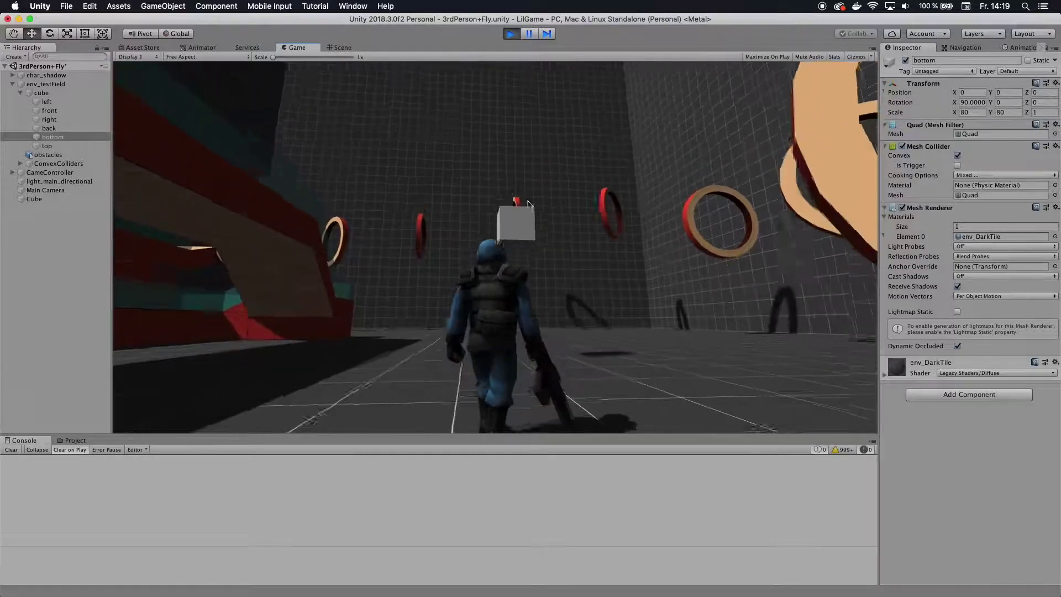
pyautogui.press('d')
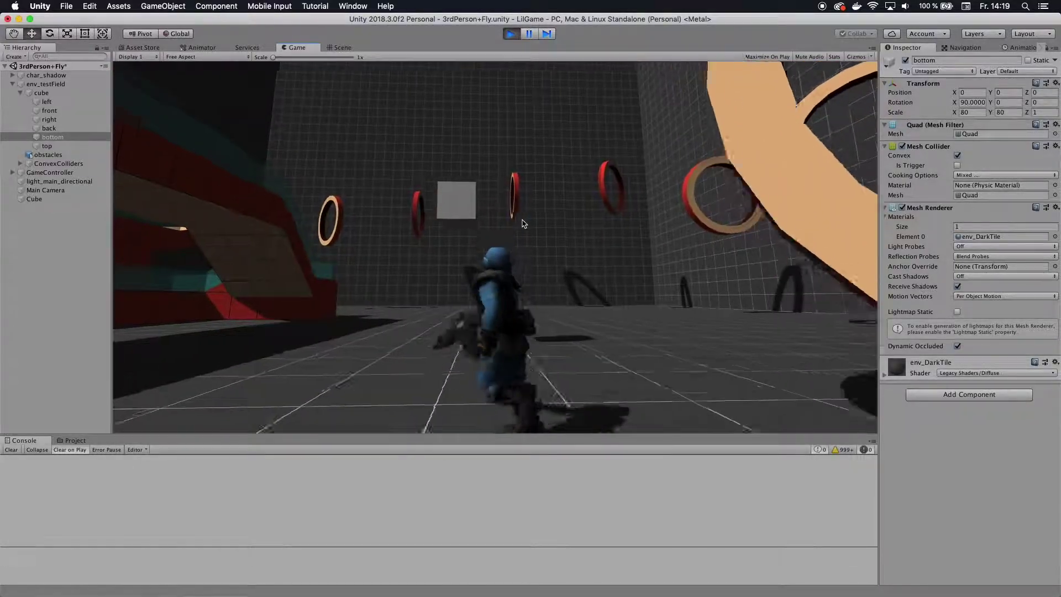
pyautogui.press('s')
pyautogui.press('w')
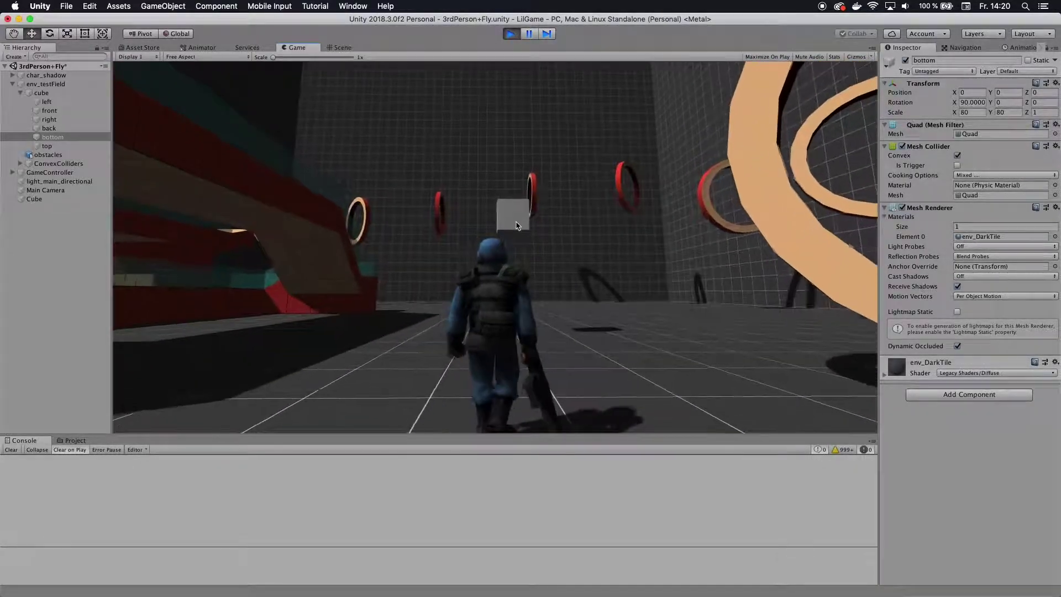
pyautogui.press('a')
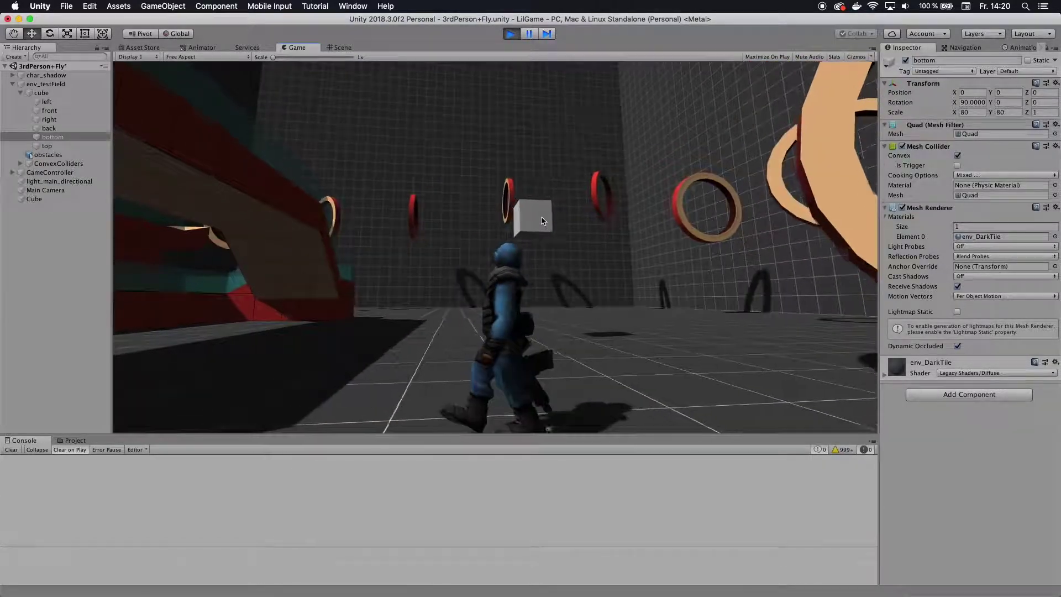
pyautogui.press('w')
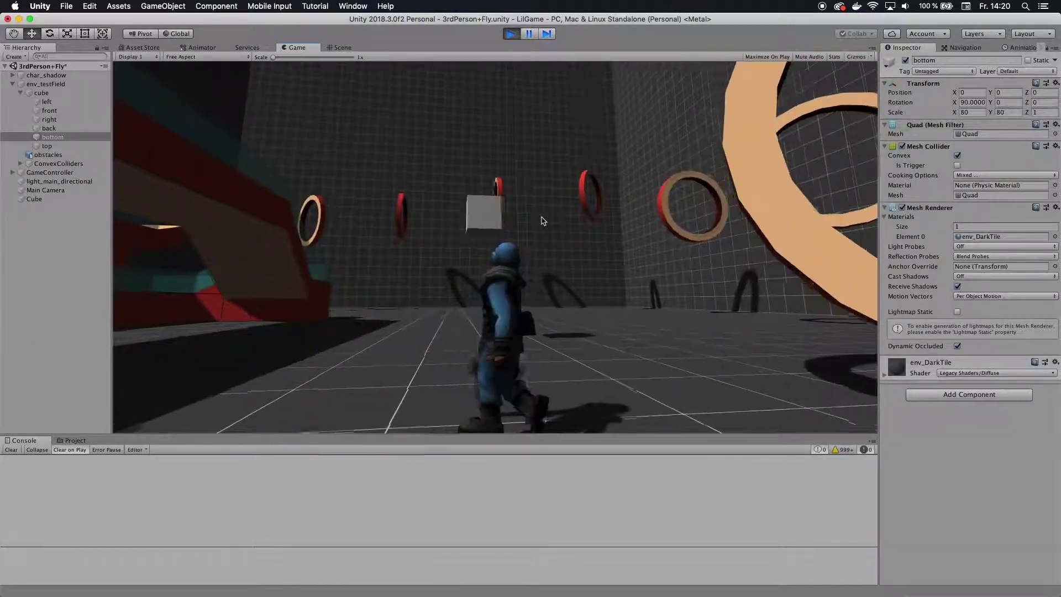
pyautogui.press('a')
pyautogui.press('f')
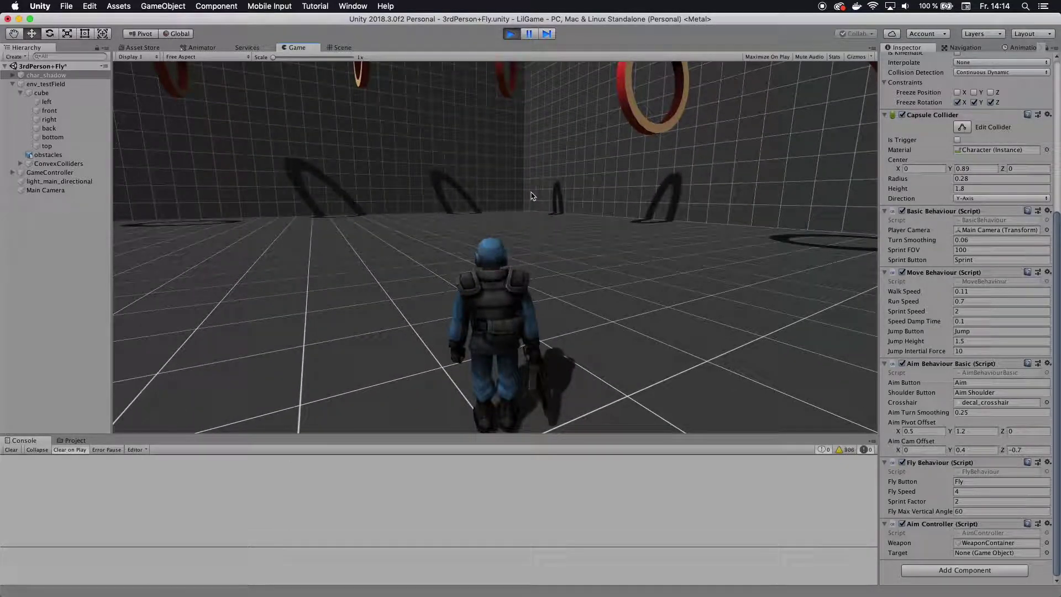
pyautogui.press('super+p')
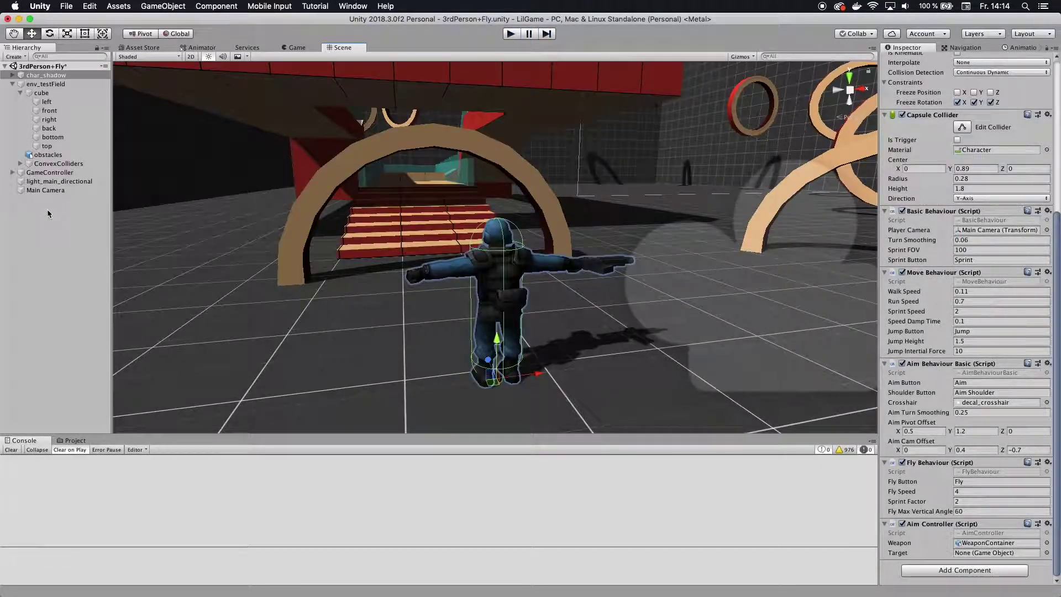
# Create a Cube and move it right of the stairs, floating at 3.09, 4.28, -11.56.
pyautogui.rightClick(47, 214)
pyautogui.click(161, 291)
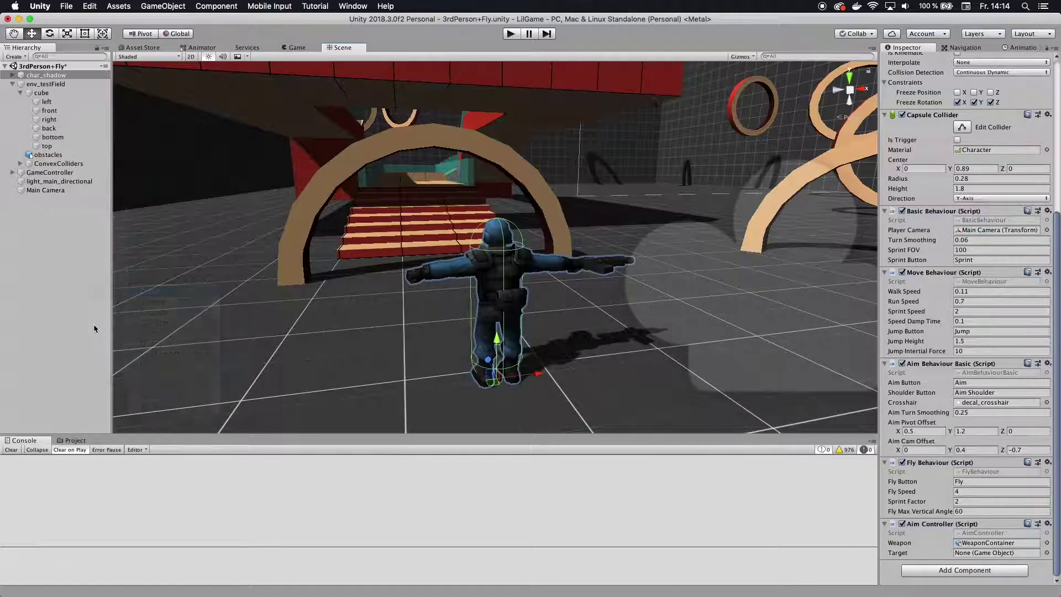
pyautogui.moveTo(569, 277)
pyautogui.keyDown('alt'); pyautogui.mouseDown()
pyautogui.moveTo(591, 327)
pyautogui.moveTo(470, 304)
pyautogui.mouseUp(); pyautogui.keyUp('alt')
pyautogui.moveTo(380, 257); pyautogui.dragTo(593, 203)
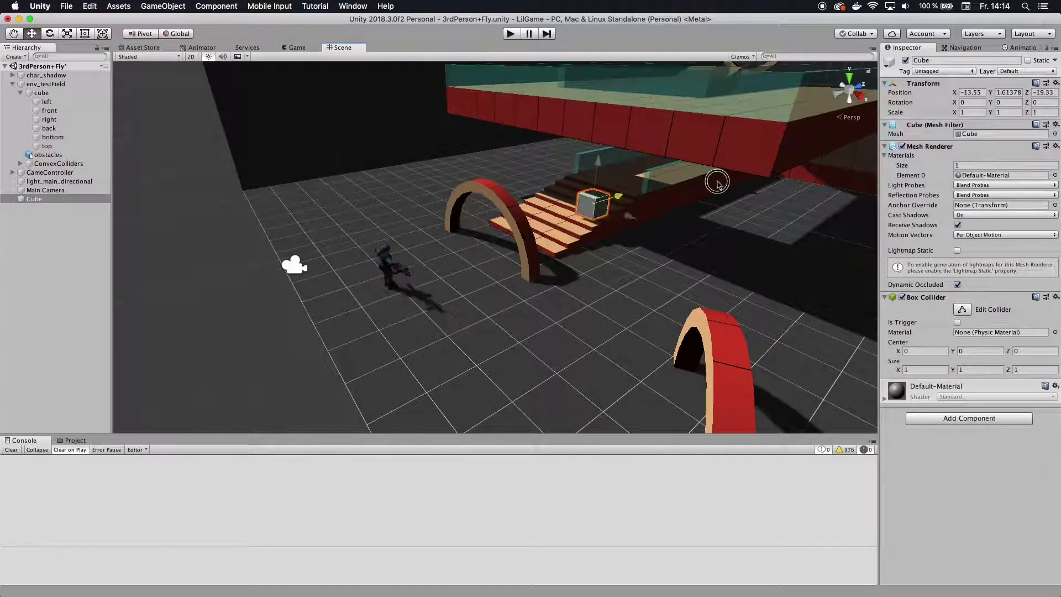
pyautogui.moveTo(717, 182)
pyautogui.mouseDown()
pyautogui.moveTo(820, 280)
pyautogui.moveTo(856, 271)
pyautogui.mouseUp()
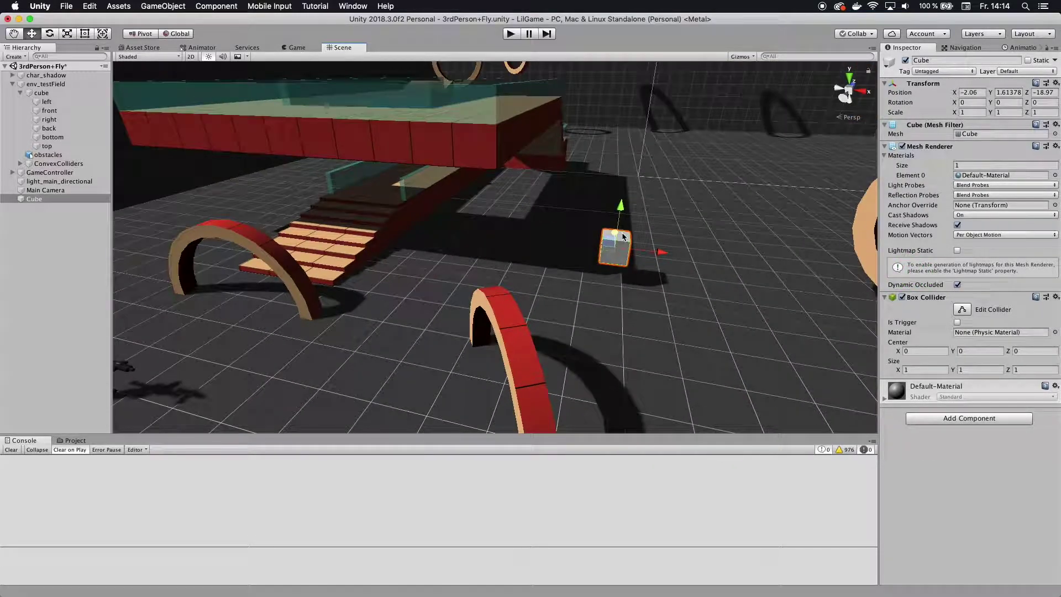
pyautogui.moveTo(623, 237)
pyautogui.mouseDown()
pyautogui.moveTo(730, 167)
pyautogui.moveTo(743, 114)
pyautogui.moveTo(735, 128)
pyautogui.mouseUp()
pyautogui.click(643, 280)
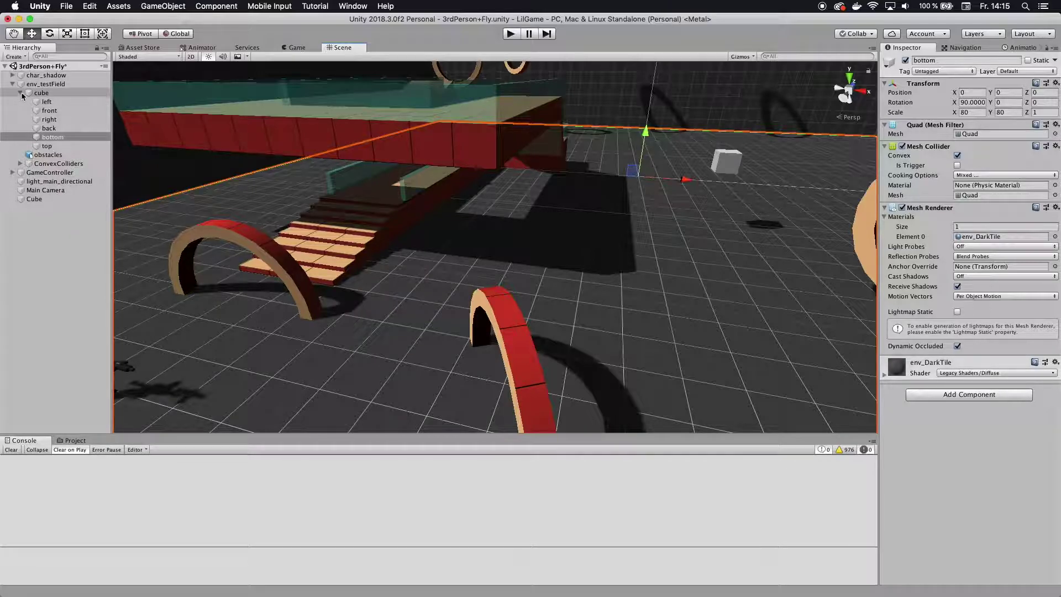
# Collapse the env_testField group and select the soldier object char_shadow.
pyautogui.click(35, 199)
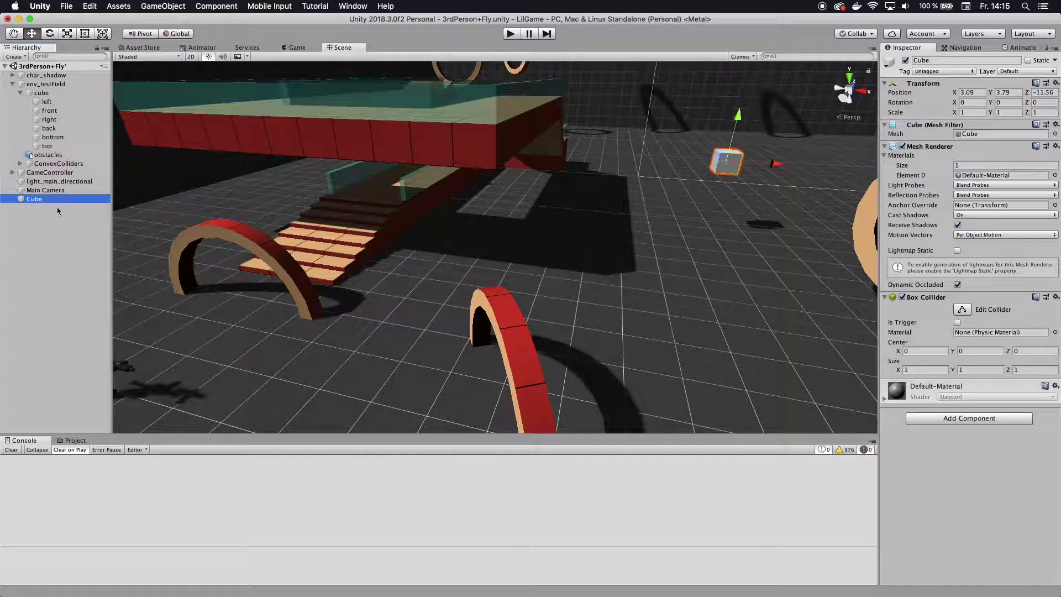
pyautogui.click(12, 84)
pyautogui.click(45, 75)
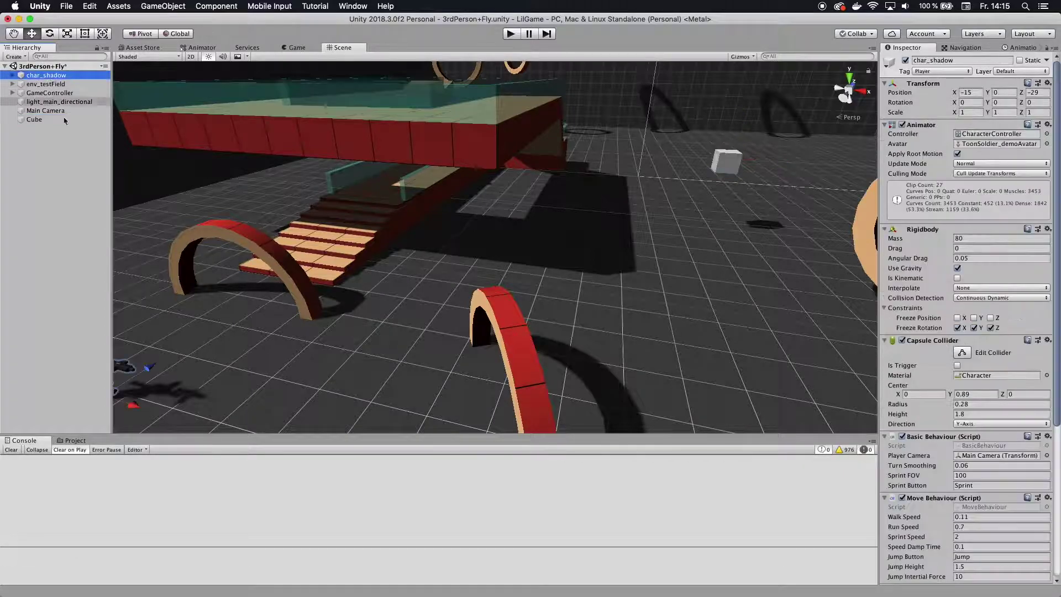
pyautogui.scroll(-5, 940, 497)
# Add a new script component named HeadController and open it in Visual Studio.
pyautogui.click(912, 573)
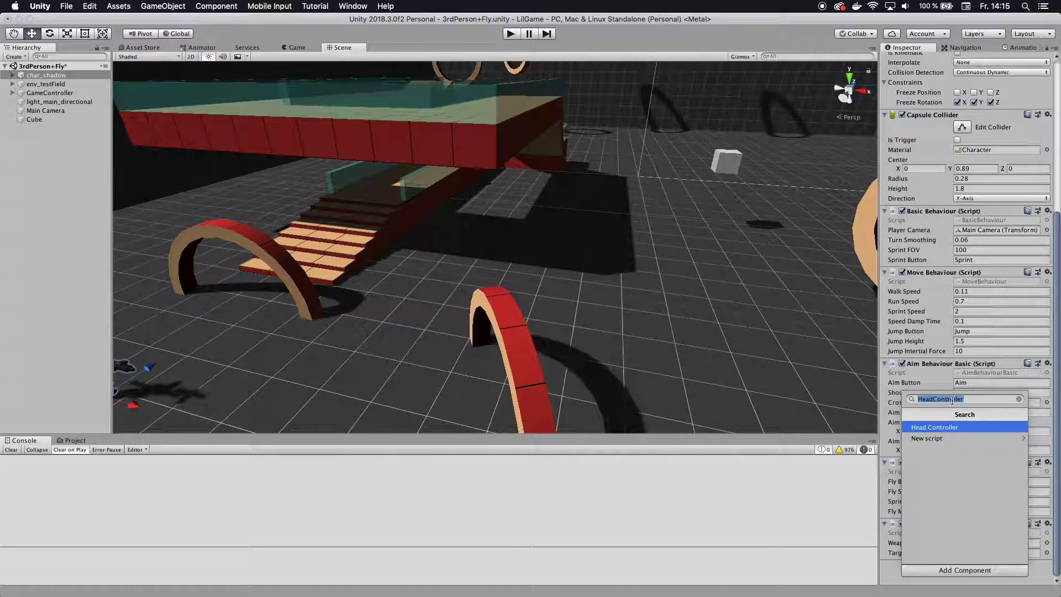
pyautogui.click(950, 440)
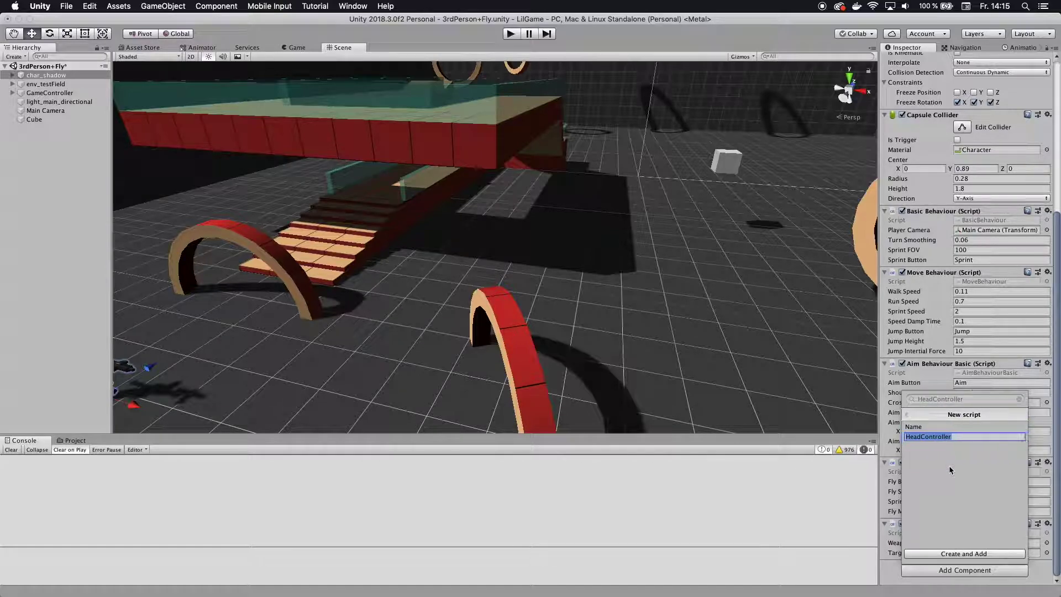
pyautogui.click(962, 553)
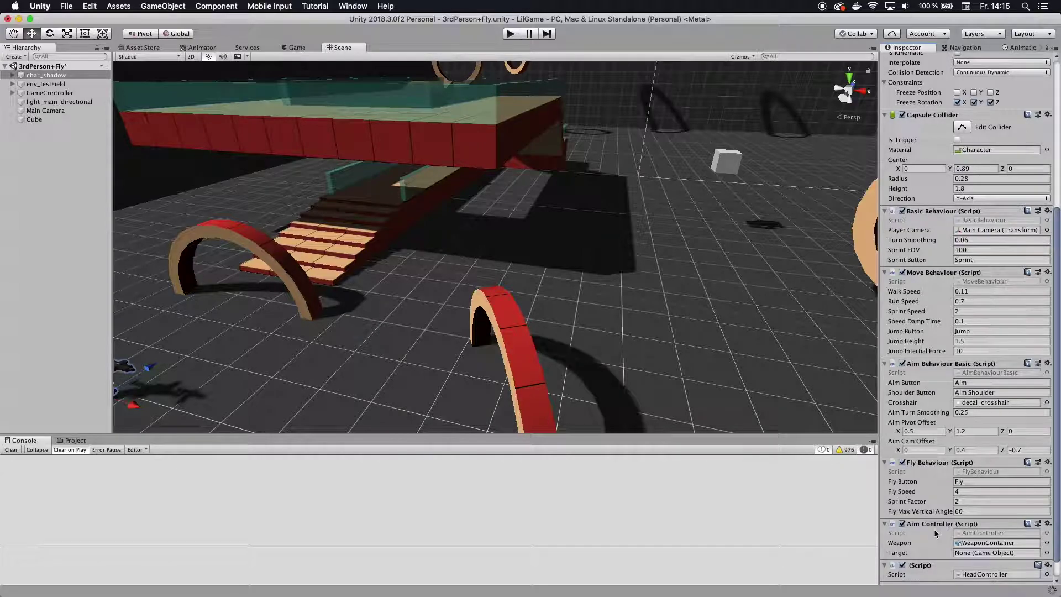
pyautogui.scroll(-2, 935, 533)
pyautogui.click(1048, 544)
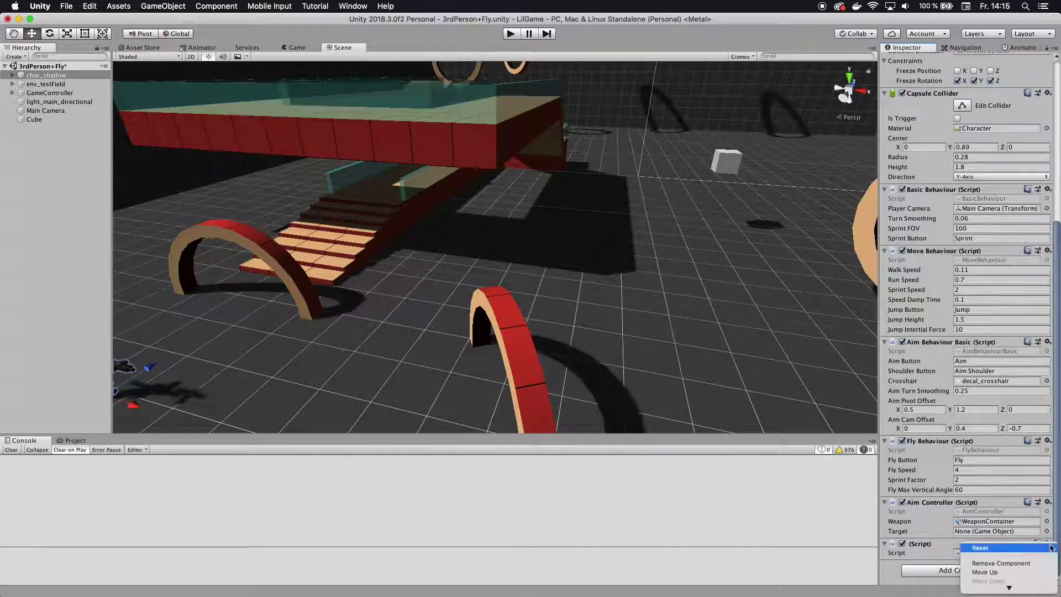
pyautogui.click(1006, 577)
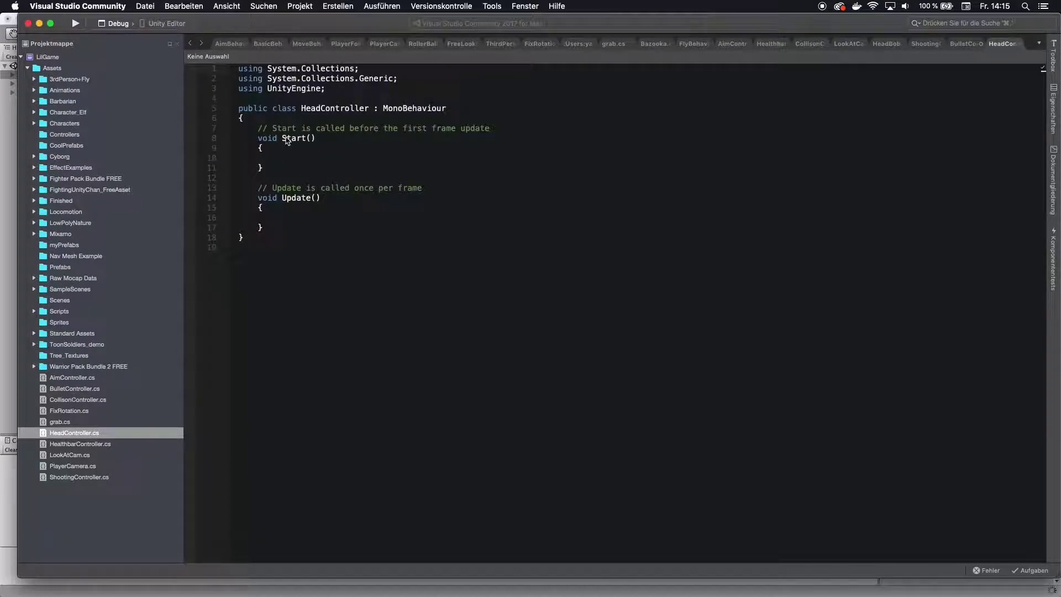
# In Chrome, scroll to and select the full HeadController.cs listing, then return to Visual Studio.
pyautogui.press('super+Tab')
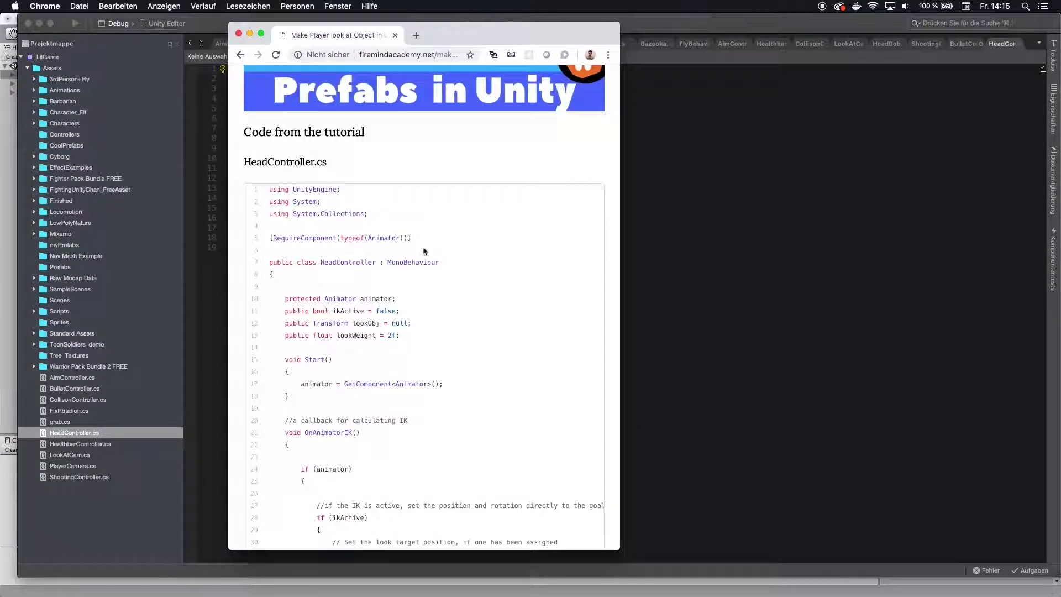
pyautogui.moveTo(379, 55); pyautogui.dragTo(426, 58)
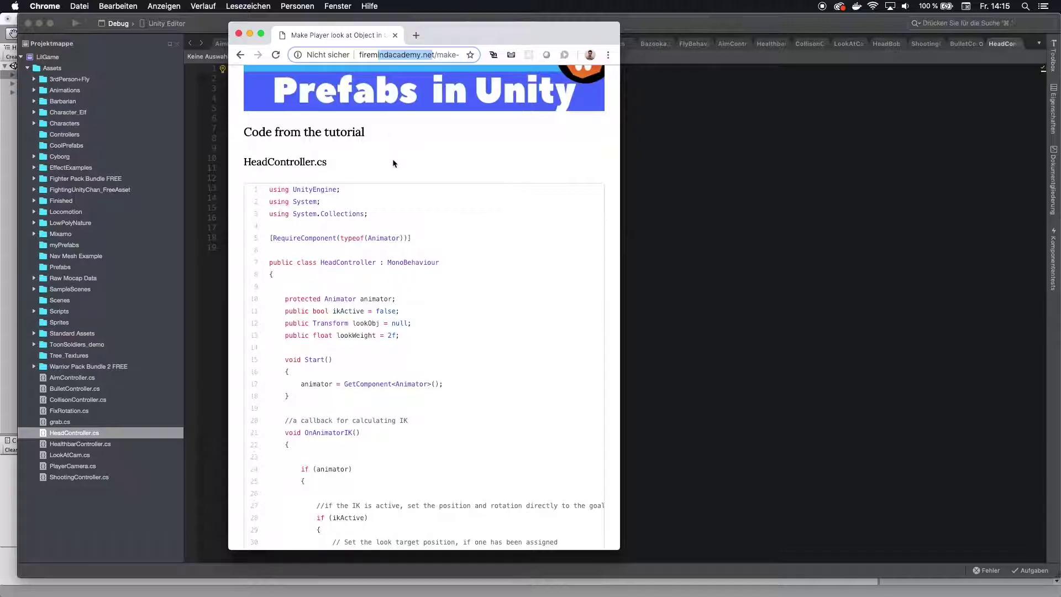
pyautogui.scroll(-2, 391, 158)
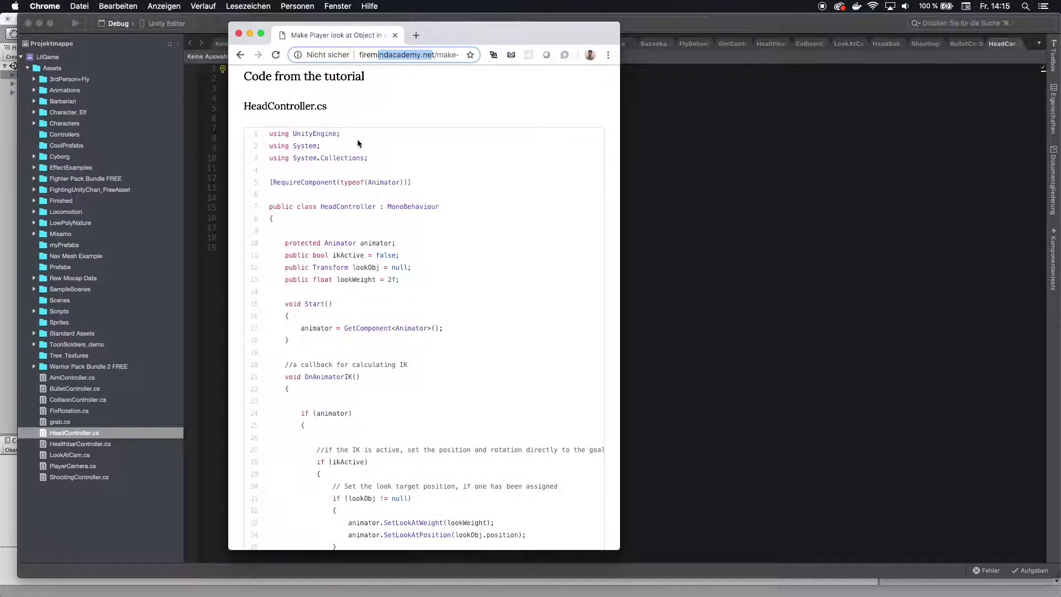
pyautogui.scroll(-2, 357, 144)
pyautogui.scroll(10, 356, 144)
pyautogui.scroll(-10, 356, 144)
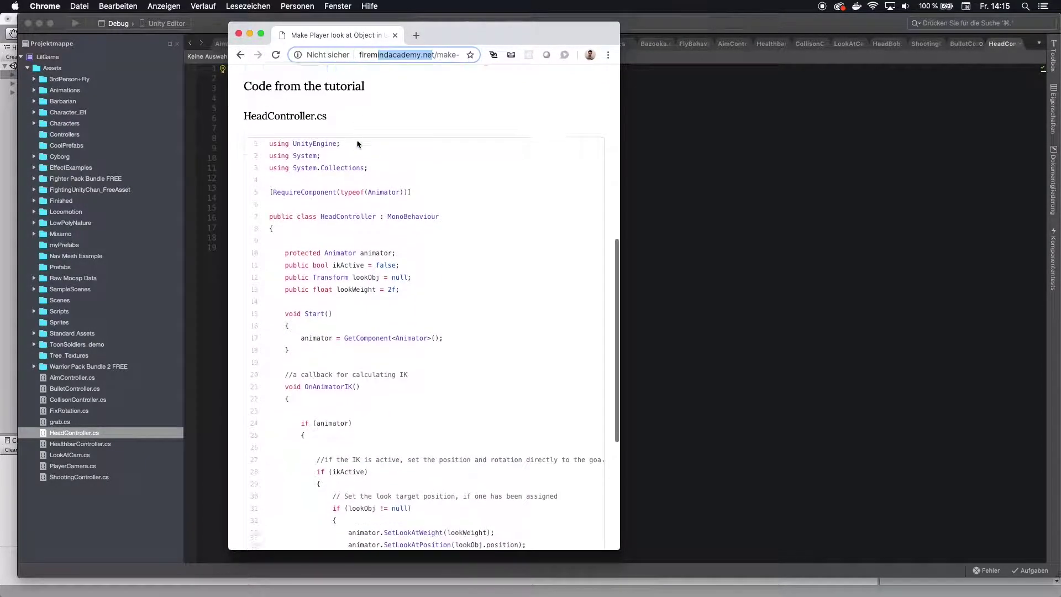
pyautogui.scroll(-2, 357, 144)
pyautogui.scroll(-1, 356, 144)
pyautogui.scroll(2, 342, 141)
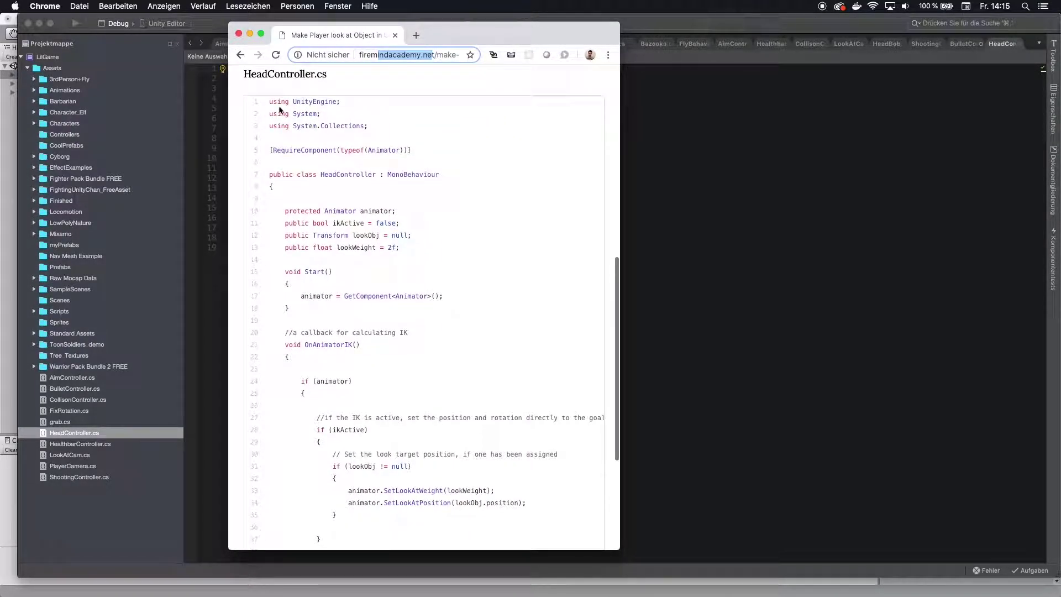
pyautogui.moveTo(270, 103); pyautogui.dragTo(334, 436)
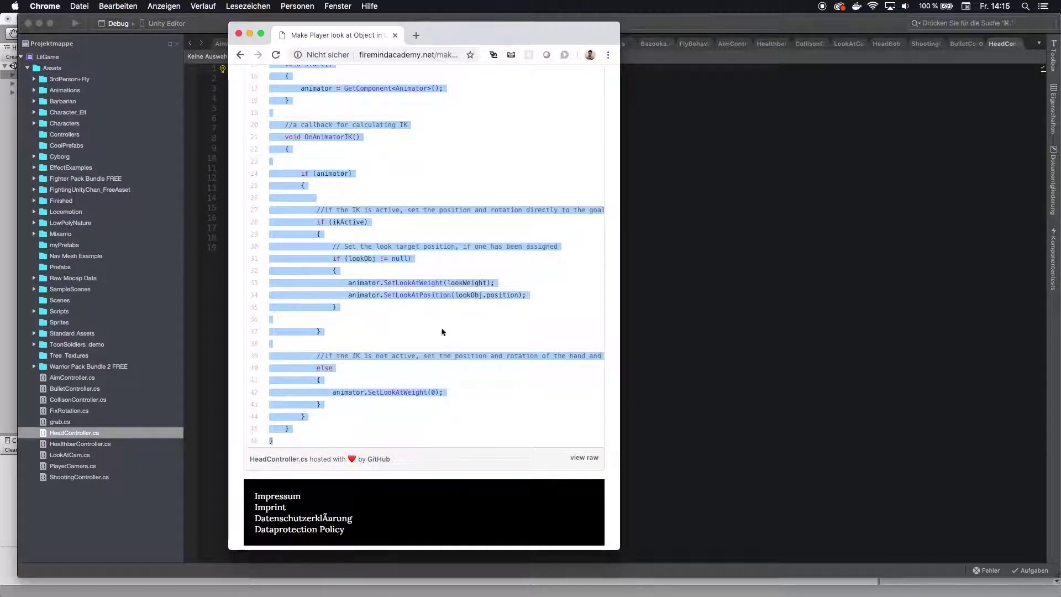
pyautogui.click(227, 286)
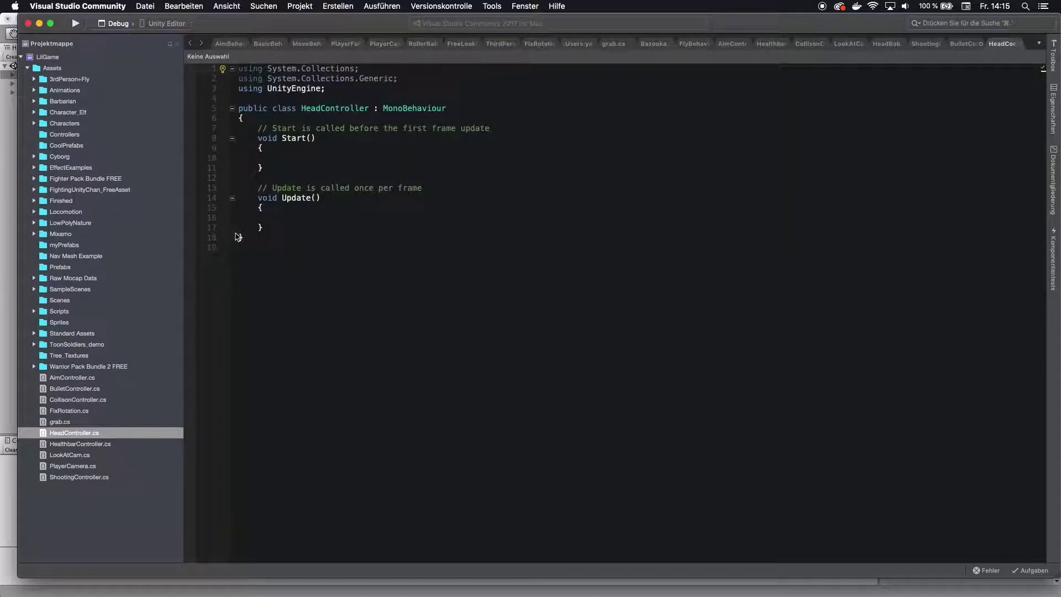
# Replace the template code with the tutorial's IK look-at script and save HeadController.cs.
pyautogui.moveTo(244, 237); pyautogui.dragTo(223, 13)
pyautogui.write('using UnityEngine; using System; using System.Collections;  [RequireComponent(typeof(Animator))]  public class HeadController : MonoBehaviour {      protected Animator animator;     public bool ikActive = false;     public Transform lookObj = null;     public float lookWeight = 2f;      void Start()     {         animator = GetComponent<Animator>();     }      //a callback for calculating IK     void OnAnimatorIK()     {          if (animator)         {              //if the IK is active, set the position and rotation directly to the goal.             if (ikActive)             {                 // Set the look target position, if one has been assigned                 if (lookObj != null)                 {                     animator.SetLookAtWeight(lookWeight);                     animator.SetLookAtPosition(lookObj.position);                 }              }              //if the IK is not active, set the position and rotation of the hand and head back to the original position             else             {                 animator.SetLookAtWeight(0);             }         }     } }')
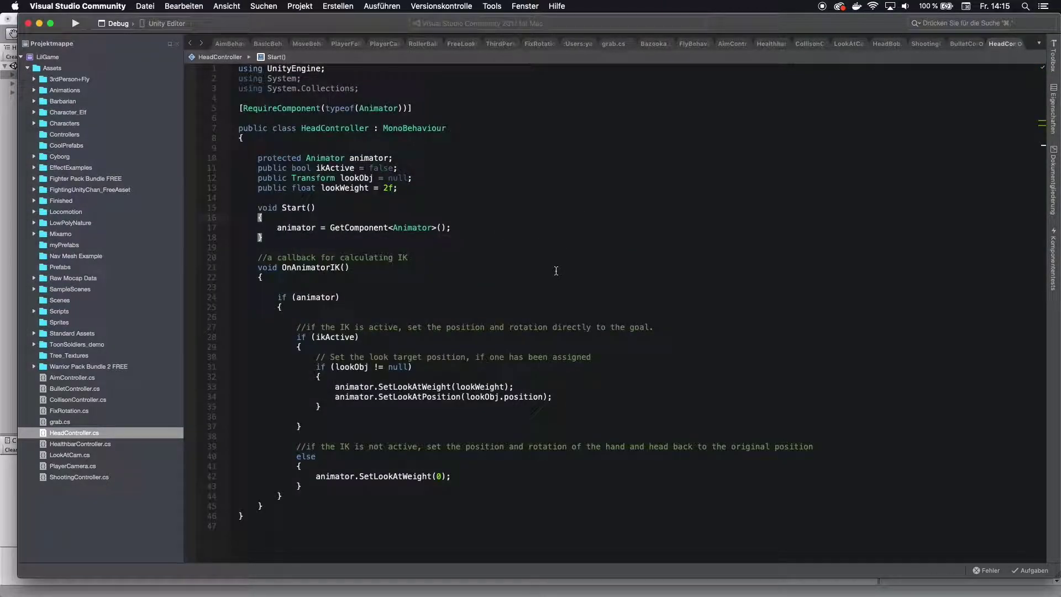
pyautogui.press('super+s')
# Highlight the GetComponent line, the animator uses and the ikActive condition to explain them.
pyautogui.click(482, 228)
pyautogui.scroll(-2, 387, 346)
pyautogui.scroll(1, 383, 344)
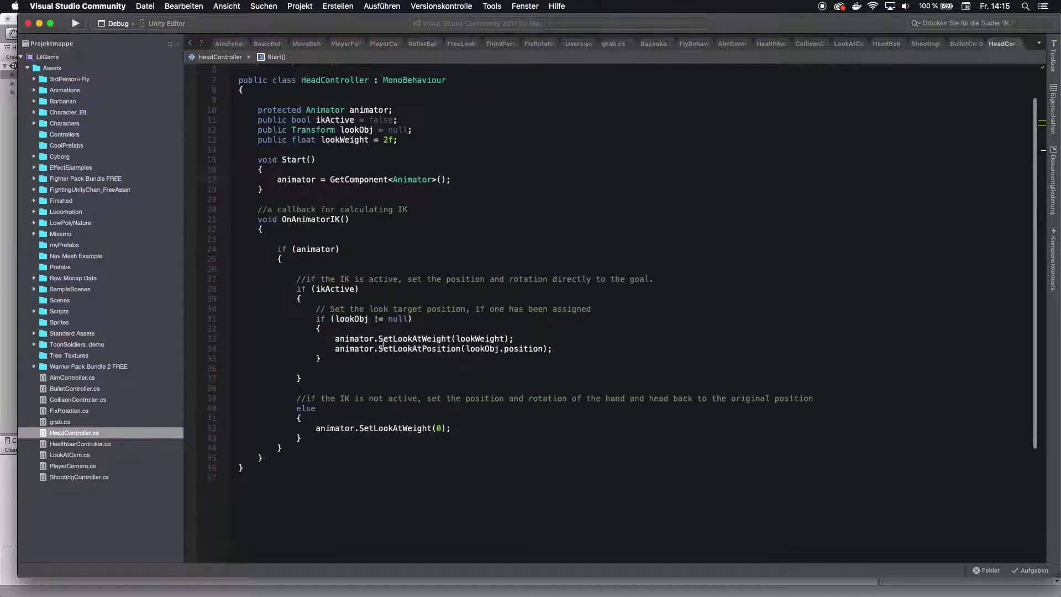
pyautogui.moveTo(279, 250); pyautogui.dragTo(346, 252)
pyautogui.moveTo(324, 301); pyautogui.dragTo(311, 289)
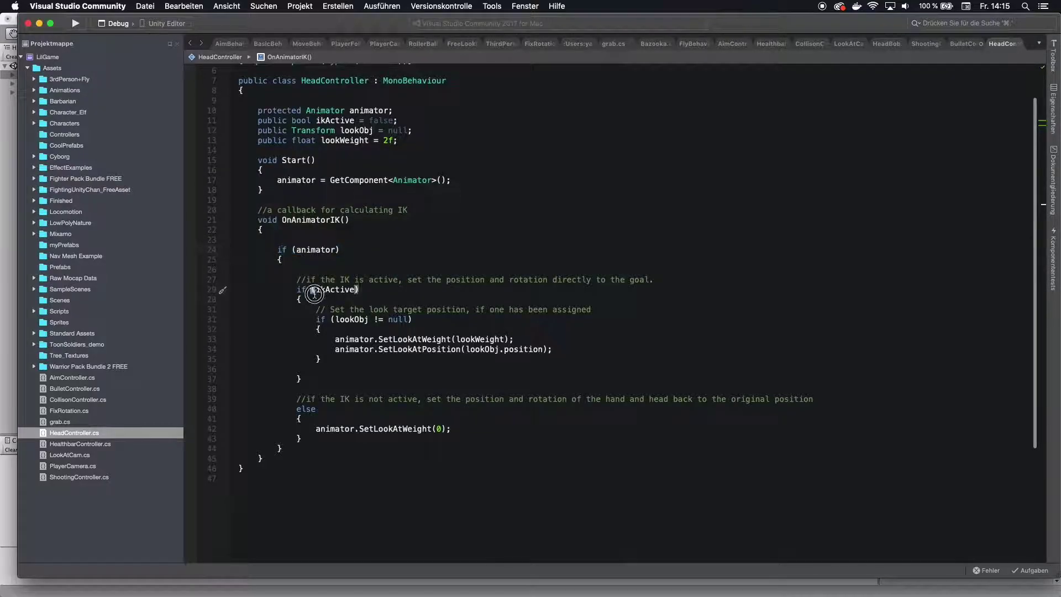
pyautogui.doubleClick(324, 250)
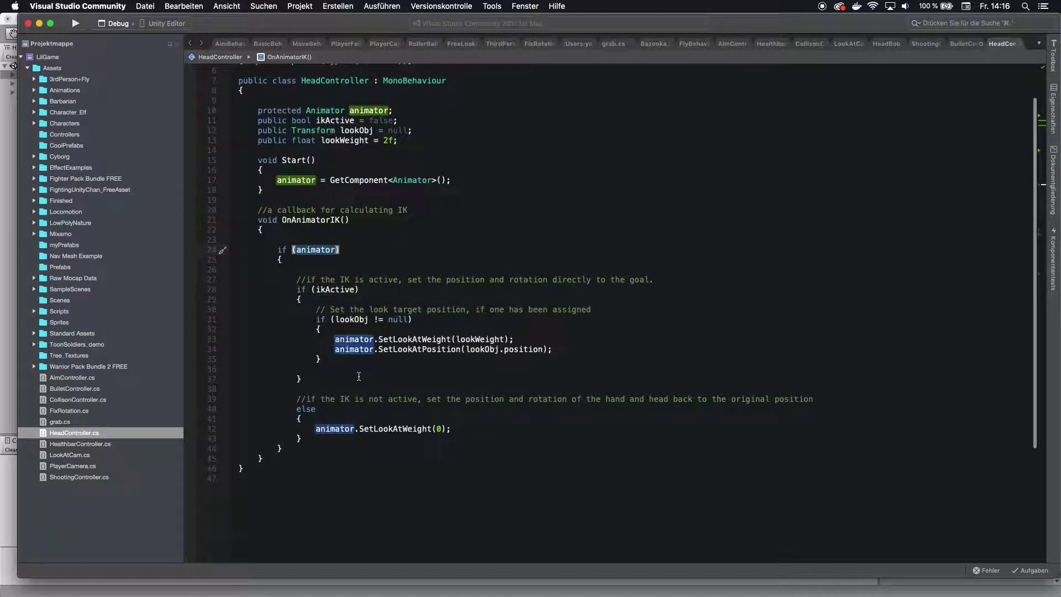
pyautogui.doubleClick(332, 293)
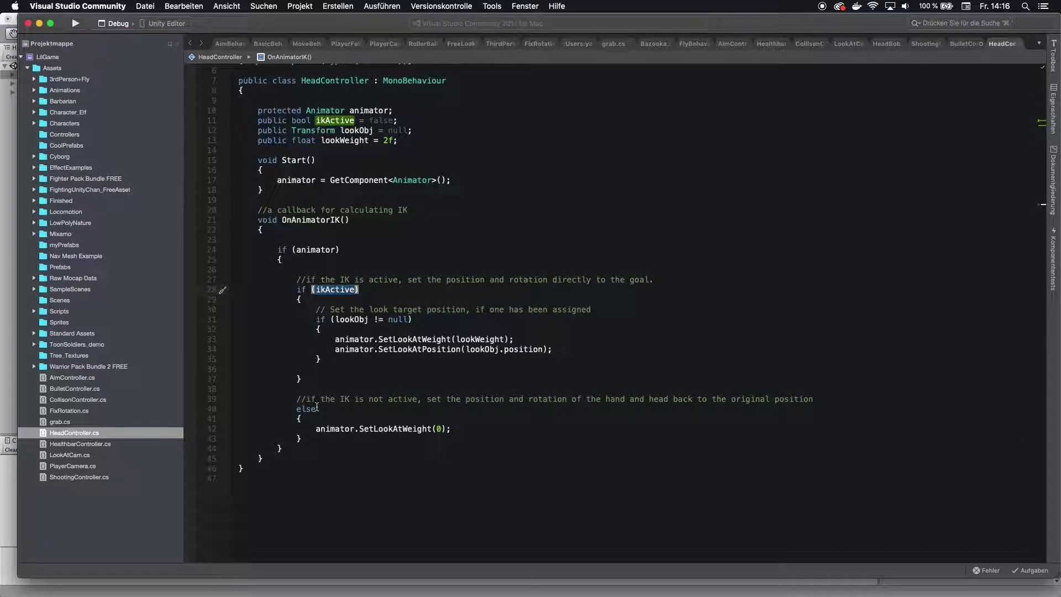
# Walk through the lookObj check, SetLookAtWeight, SetLookAtPosition calls and the lookWeight 2f field.
pyautogui.moveTo(330, 320); pyautogui.dragTo(368, 320)
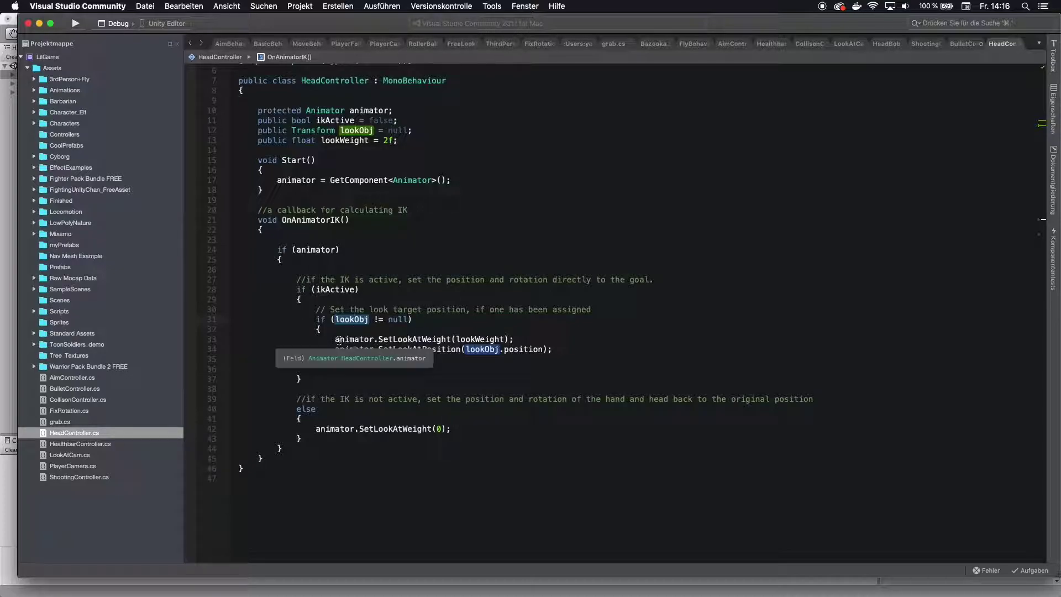
pyautogui.moveTo(334, 339); pyautogui.dragTo(556, 350)
pyautogui.click(554, 380)
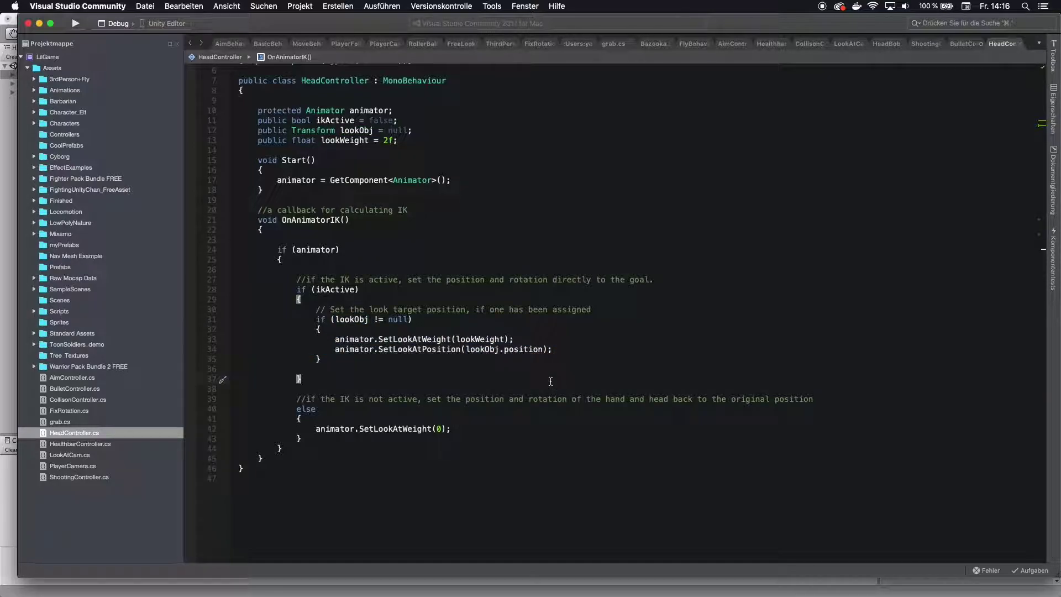
pyautogui.click(417, 340)
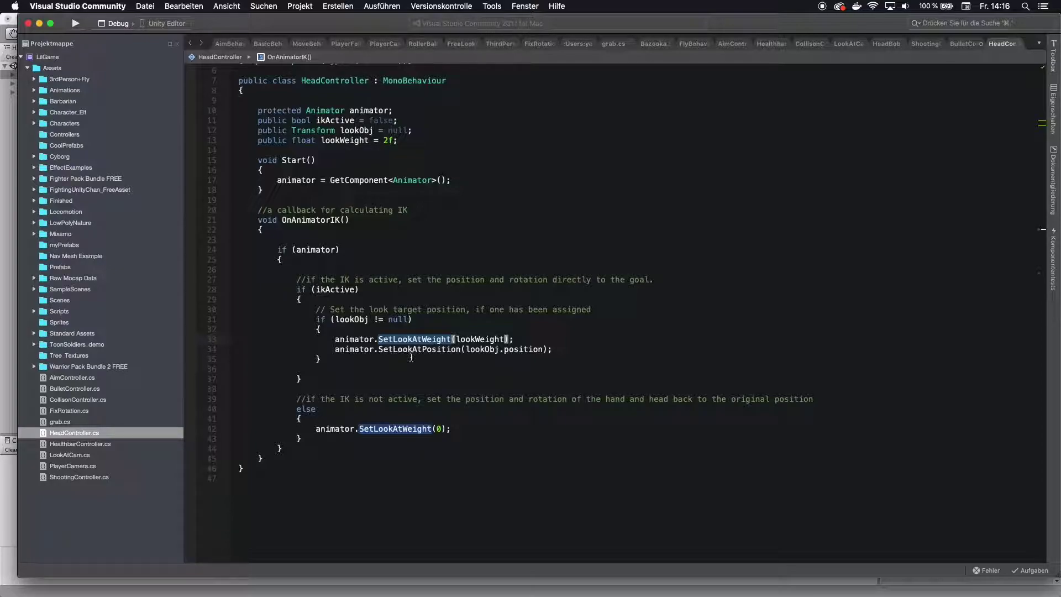
pyautogui.click(389, 140)
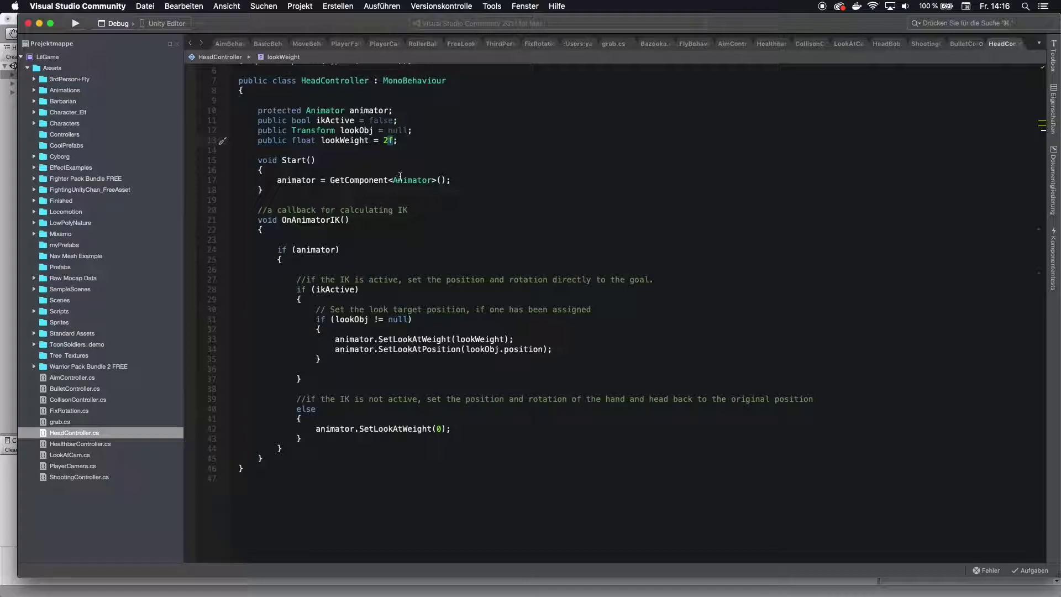
pyautogui.moveTo(400, 175)
pyautogui.click(409, 349)
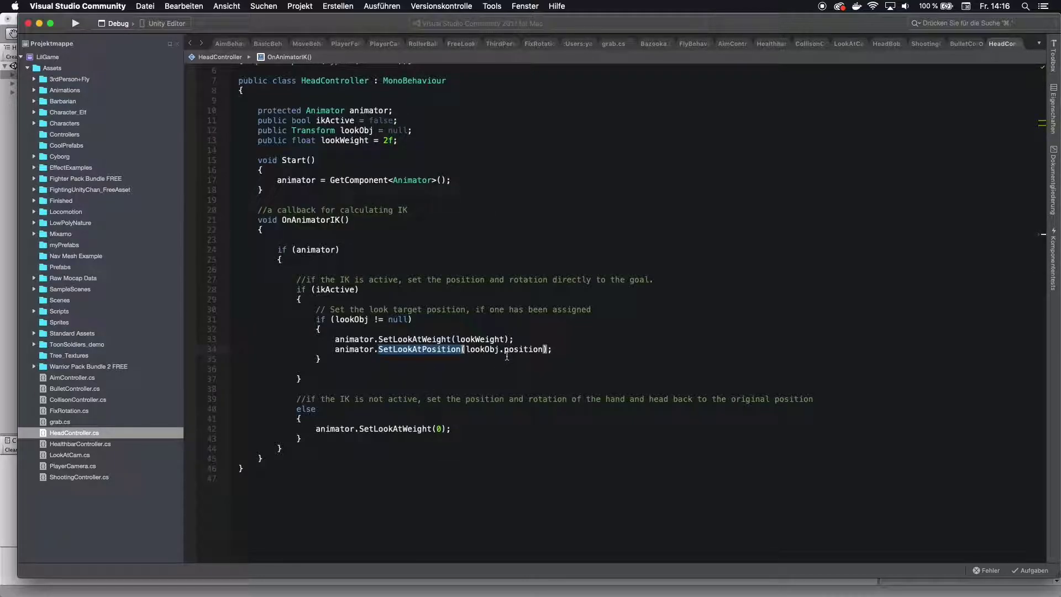
pyautogui.click(482, 350)
pyautogui.click(520, 349)
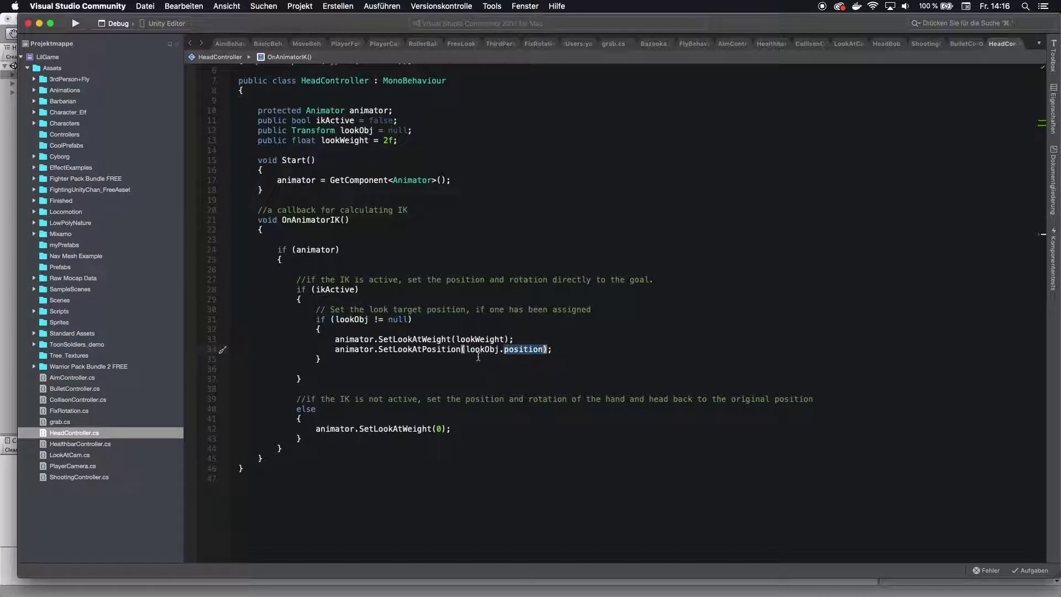
pyautogui.click(332, 140)
pyautogui.click(475, 231)
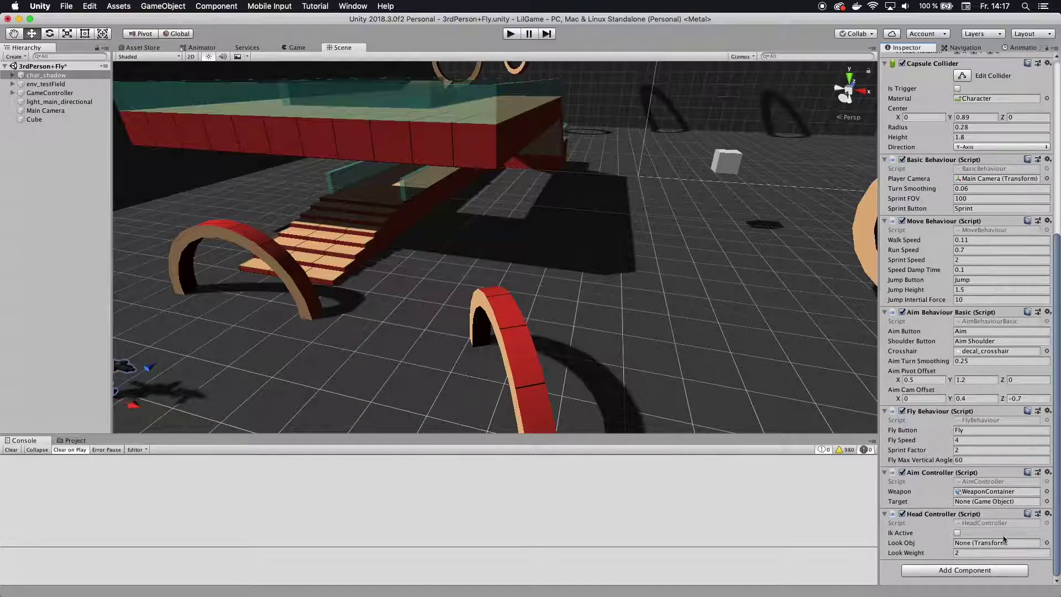
# Tick Ik Active, set Look Obj to the Cube, keep Look Weight 2, and press Play.
pyautogui.click(958, 533)
pyautogui.moveTo(35, 120); pyautogui.dragTo(970, 544)
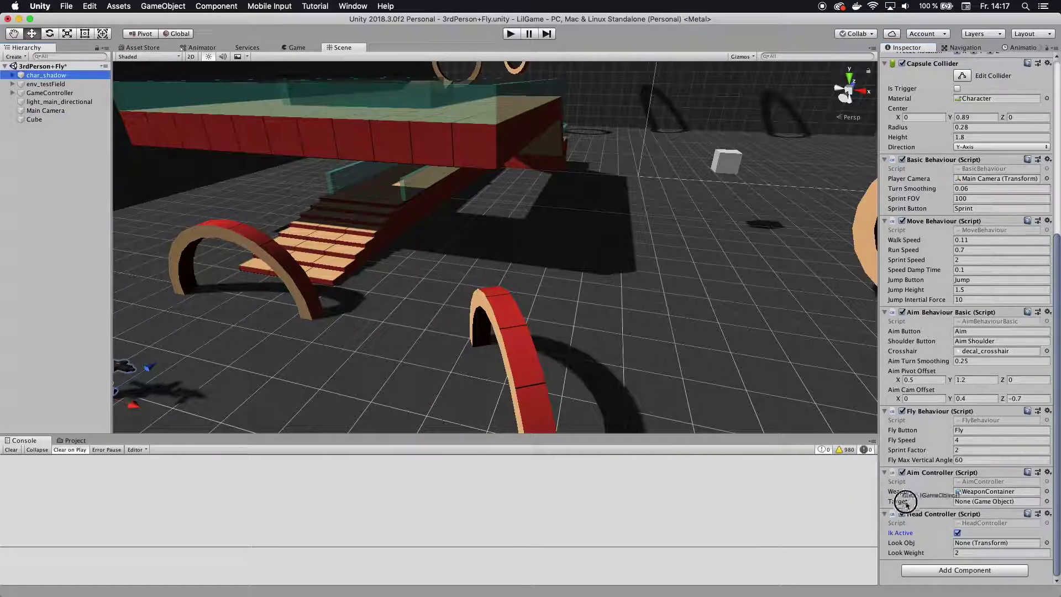
pyautogui.click(960, 553)
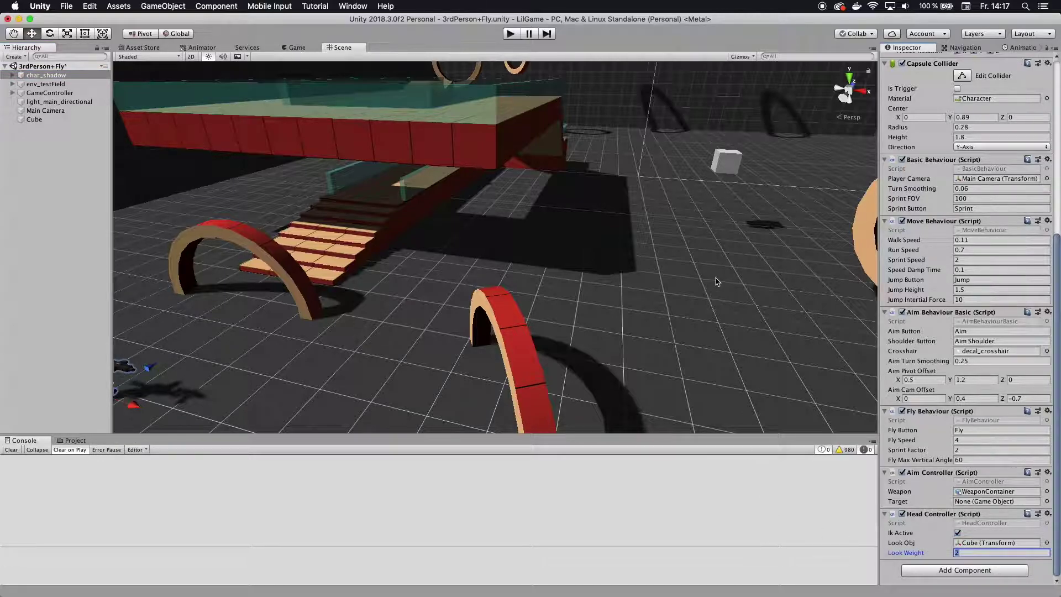
pyautogui.click(511, 34)
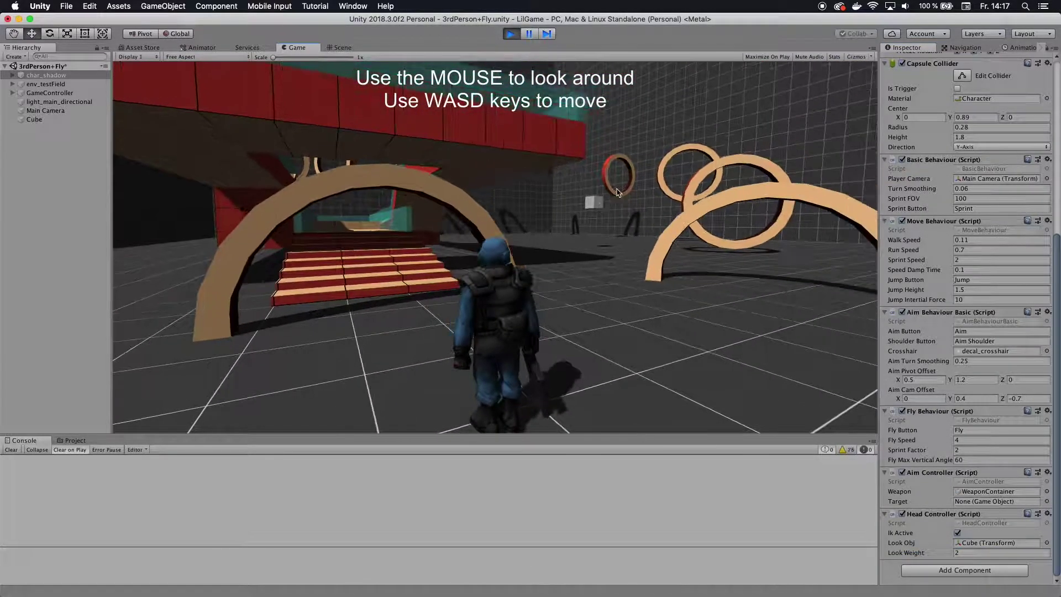
# Run the soldier forward to check the head follows the cube, then stop play mode.
pyautogui.press('w')
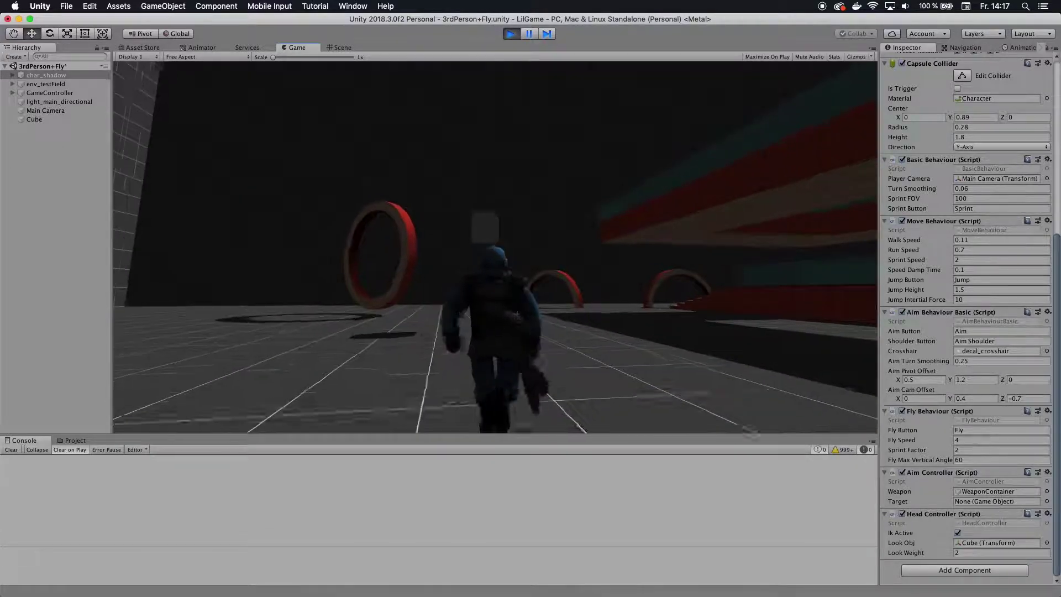
pyautogui.click(511, 33)
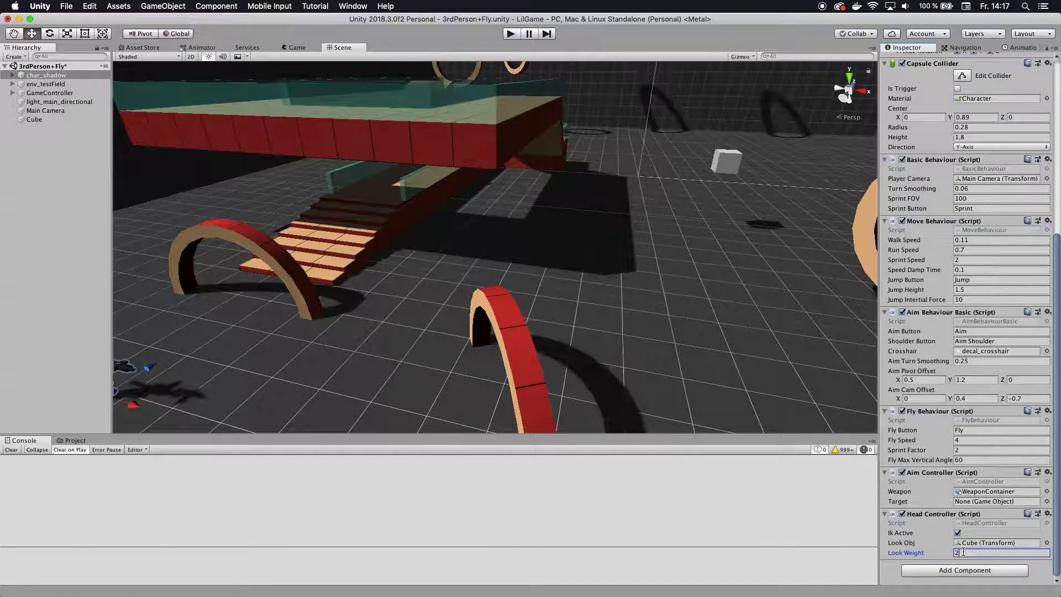
# Restart play mode and run the soldier toward the arches, rings and red wall.
pyautogui.click(744, 230)
pyautogui.click(514, 34)
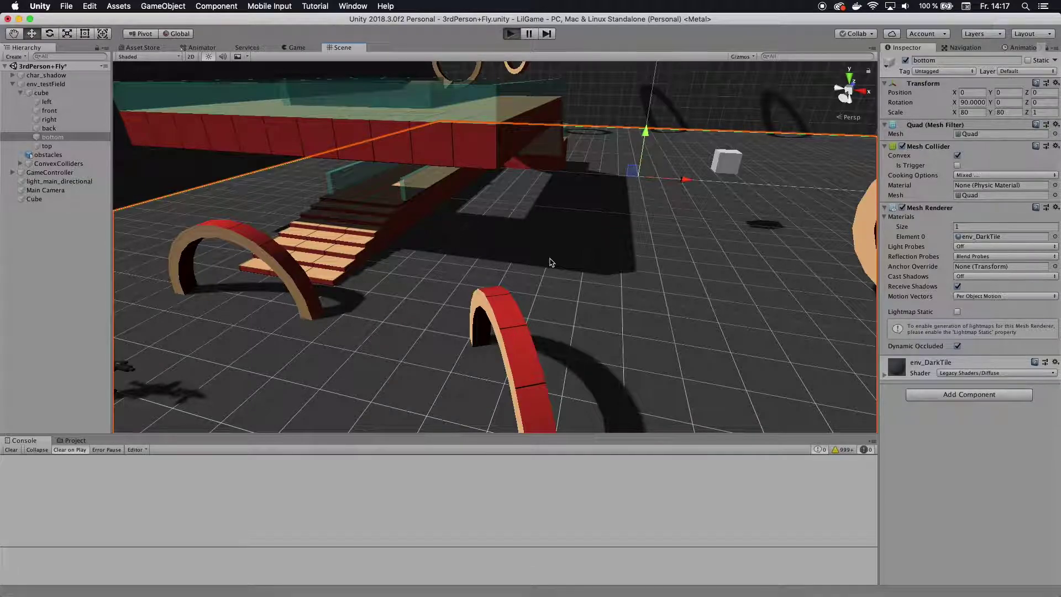
pyautogui.press('w')
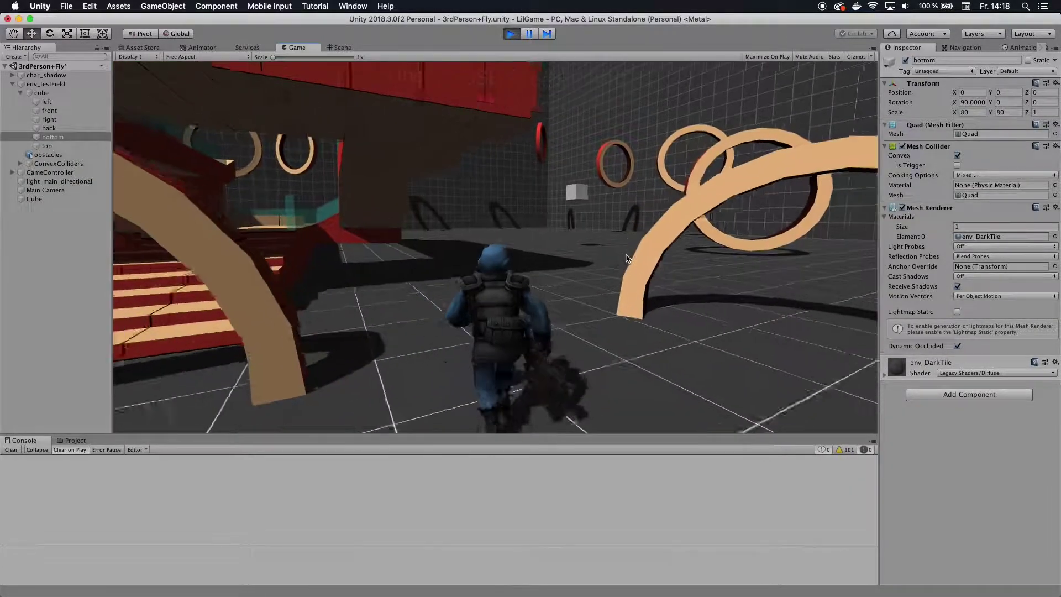
pyautogui.press('s')
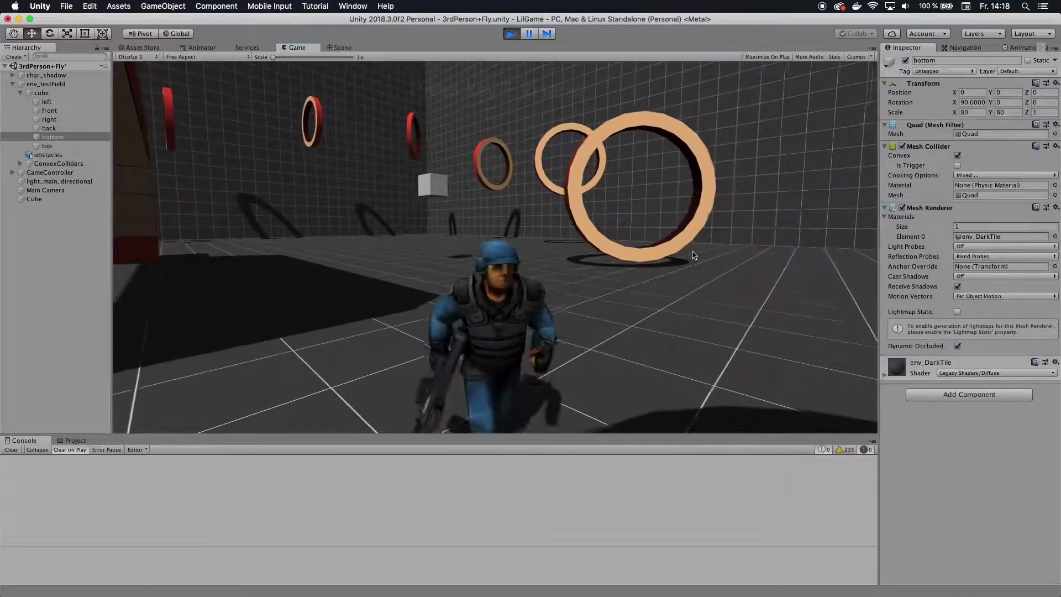
pyautogui.press('w')
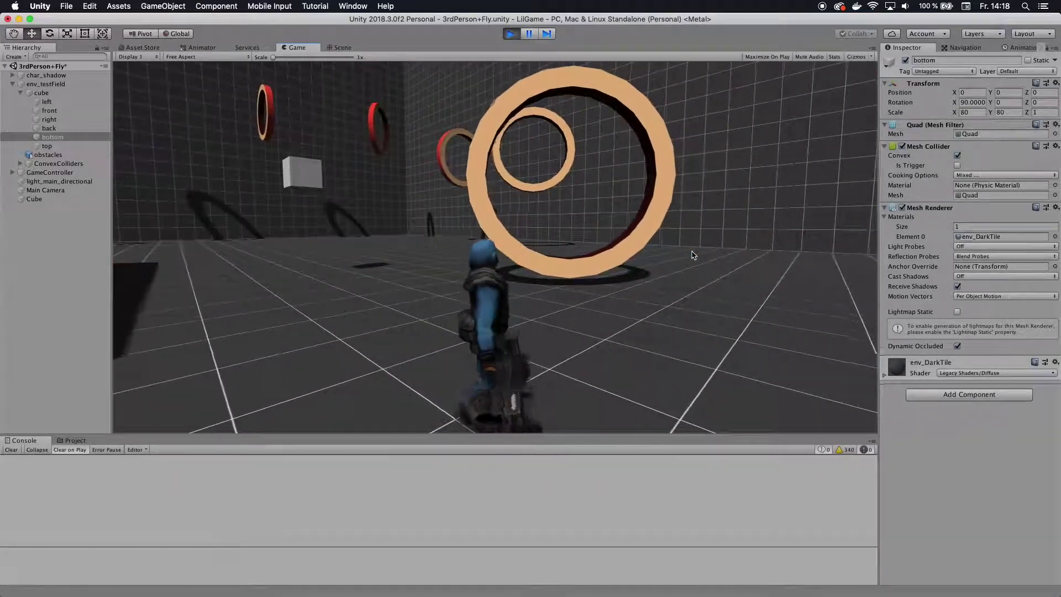
pyautogui.press('s')
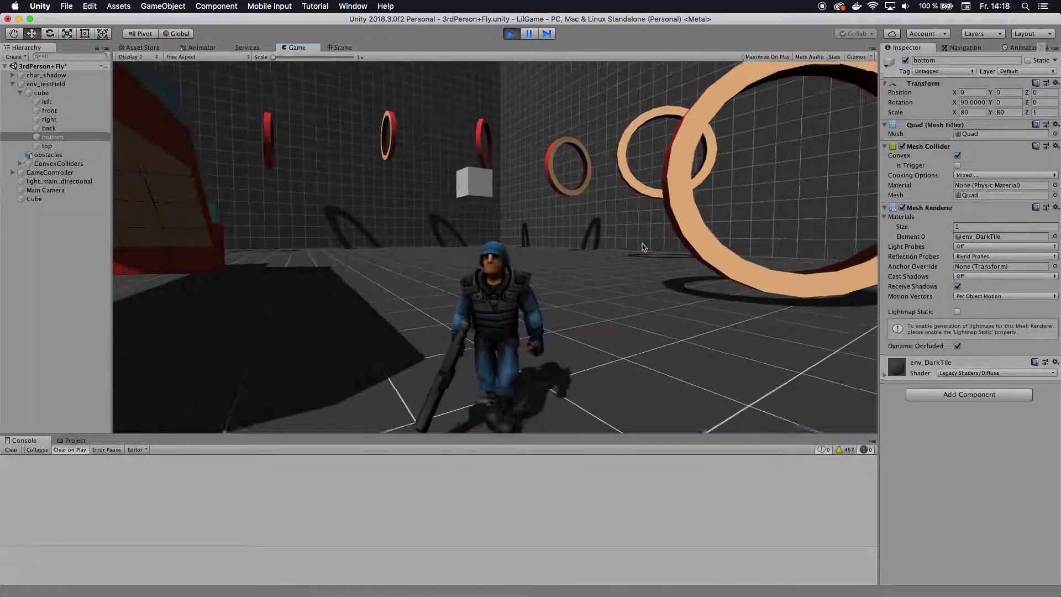
pyautogui.press('w')
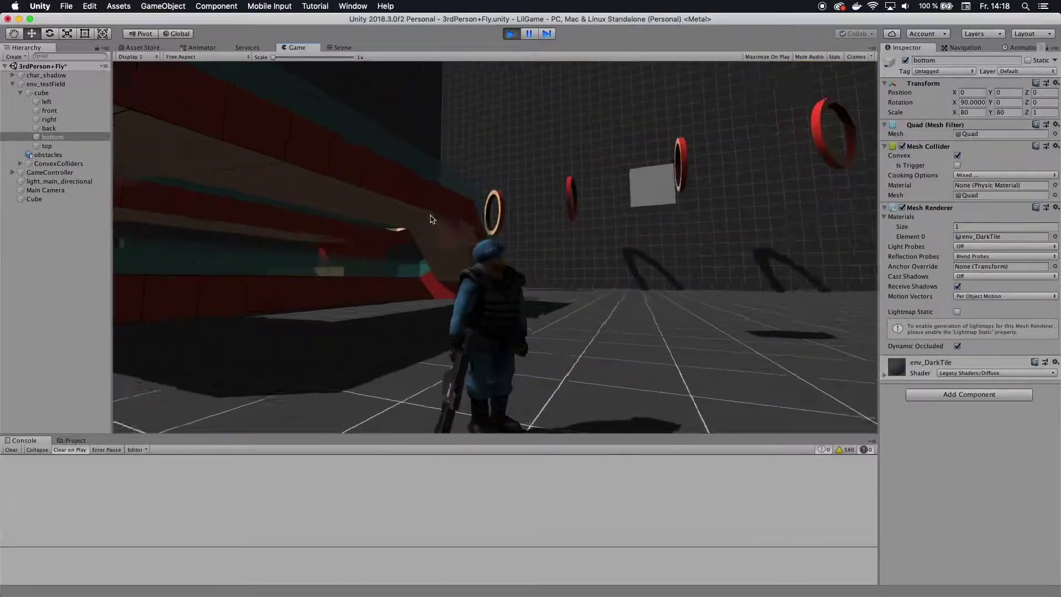
# Fly the soldier off the floor, walk it back toward the camera, then stop the game.
pyautogui.press('d')
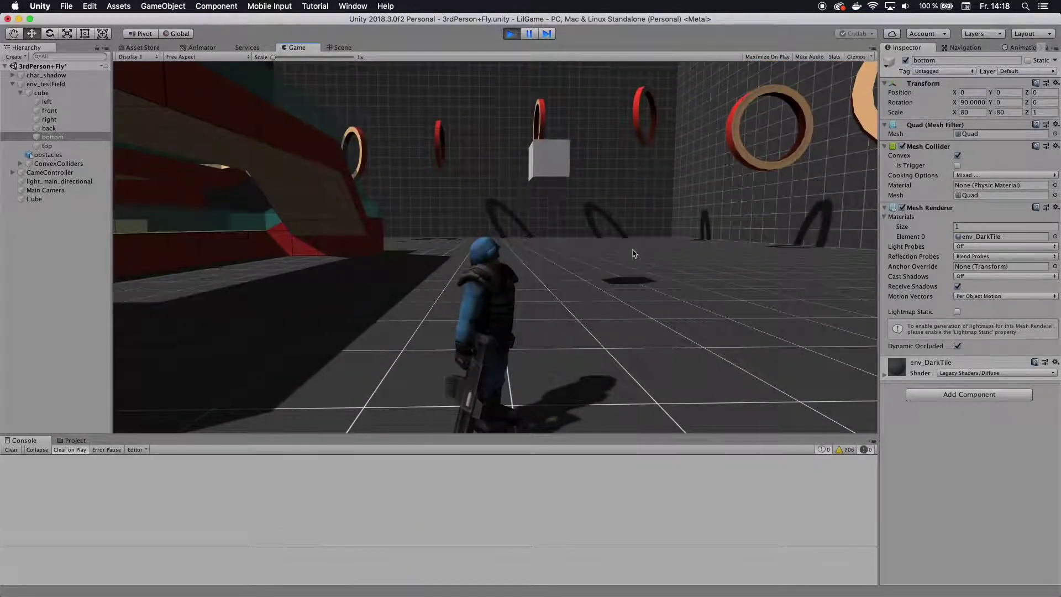
pyautogui.press('f')
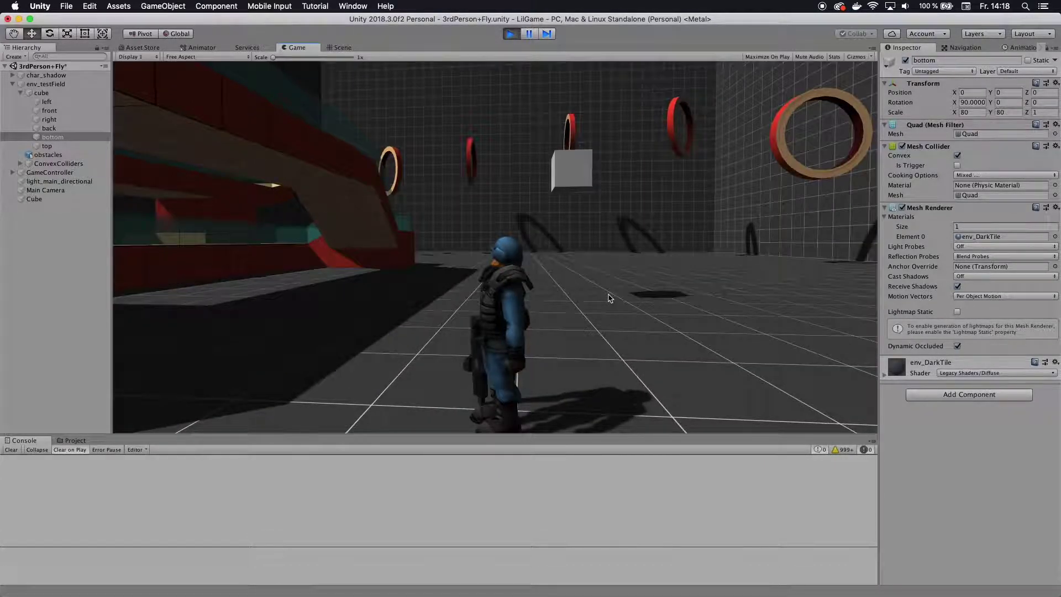
pyautogui.press('w')
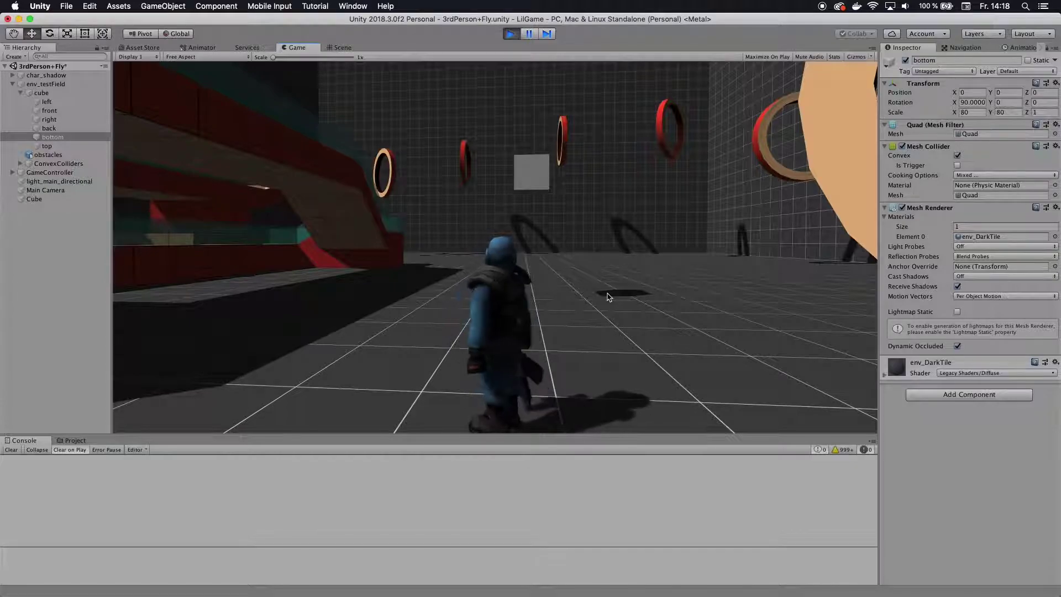
pyautogui.press('s')
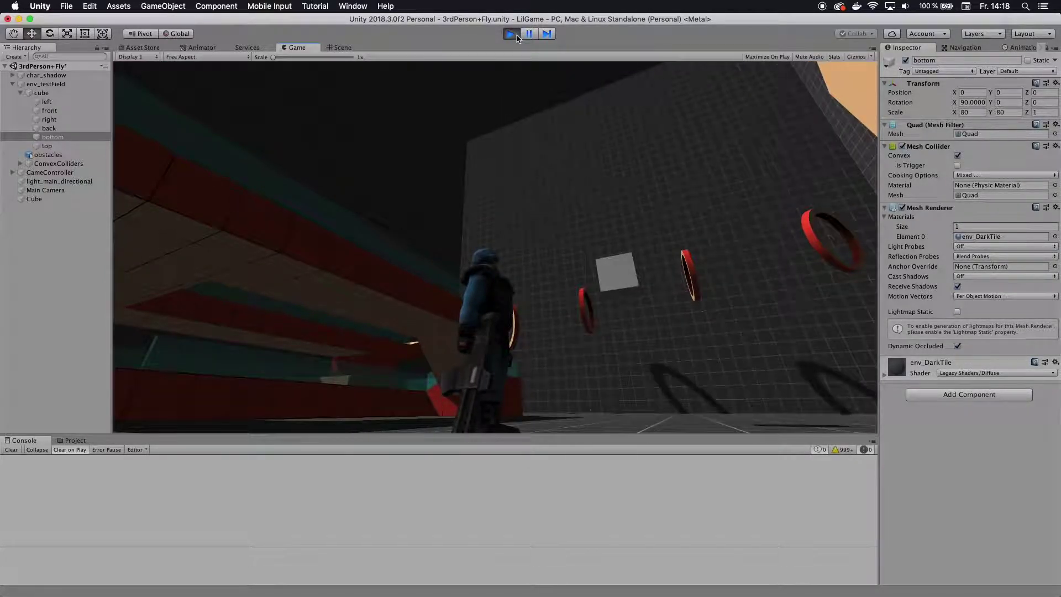
pyautogui.click(517, 36)
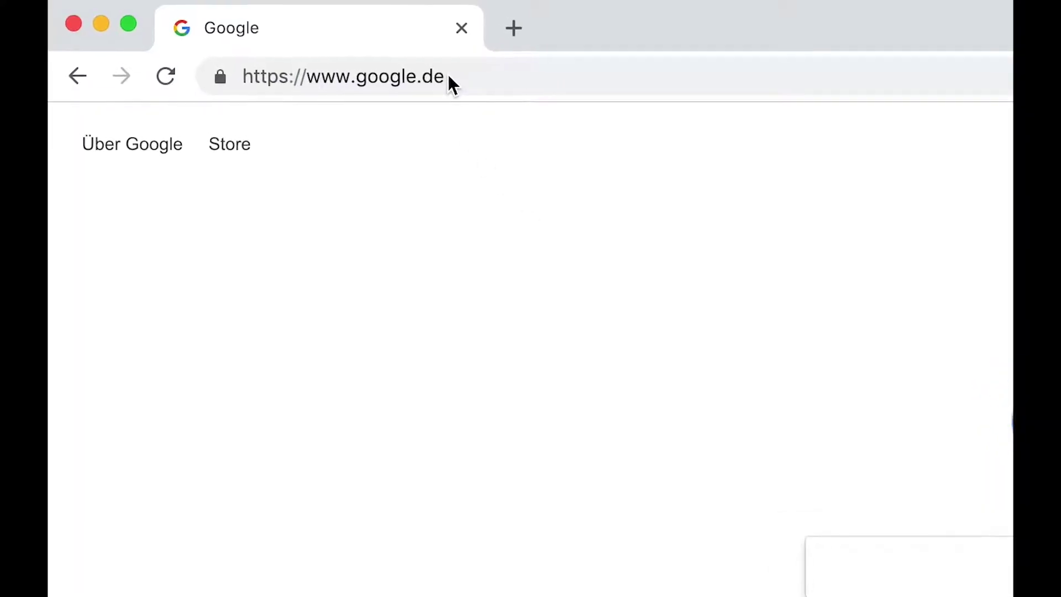
# Go to tutorial-request.com and open the 'Create your own Prefabs in Unity' request.
pyautogui.click(450, 82)
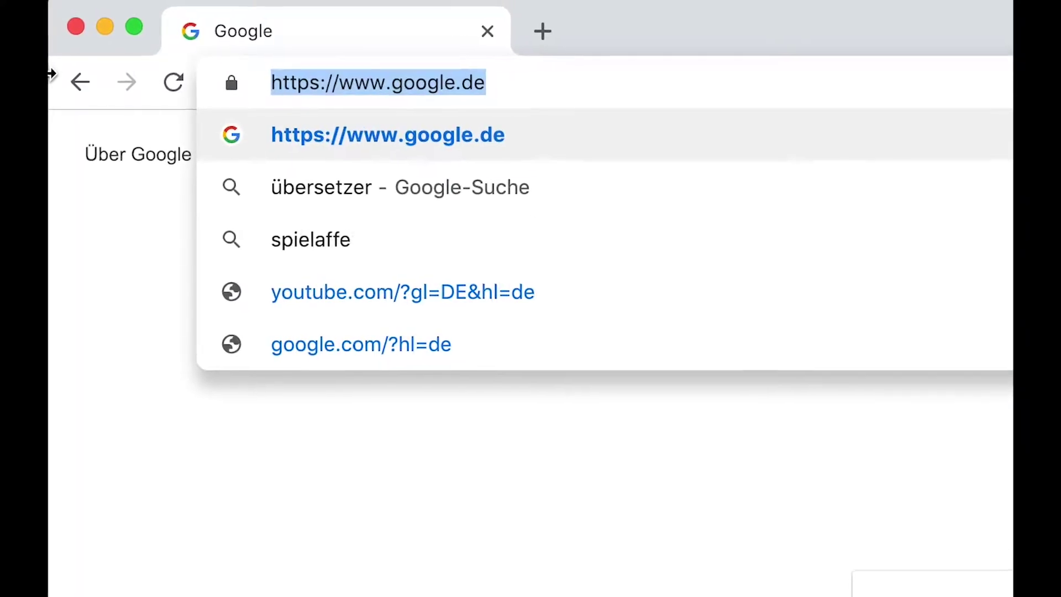
pyautogui.write('tutorial-request.com')
pyautogui.press('Return')
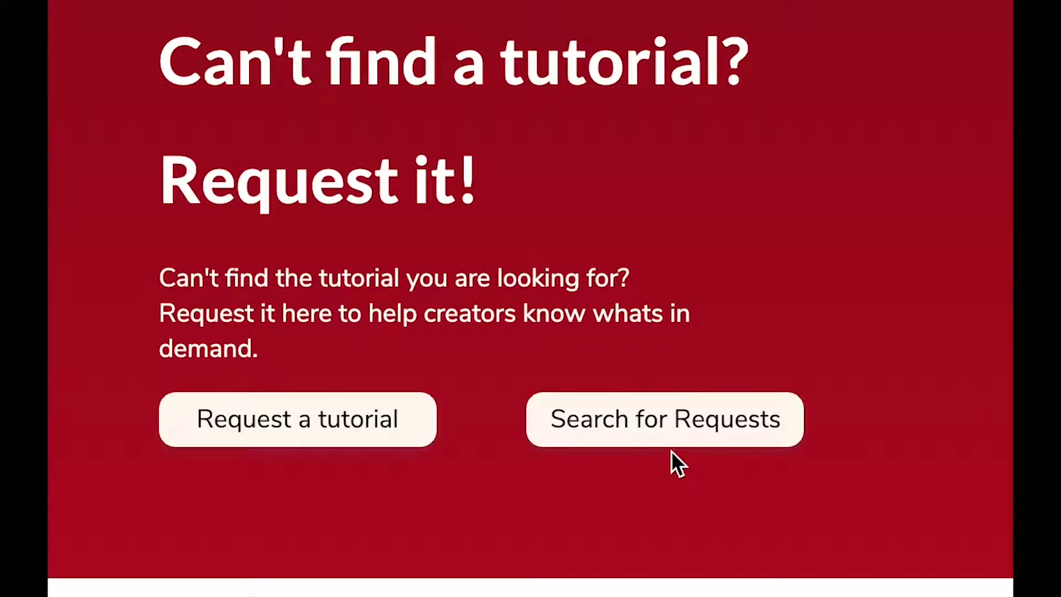
pyautogui.click(665, 445)
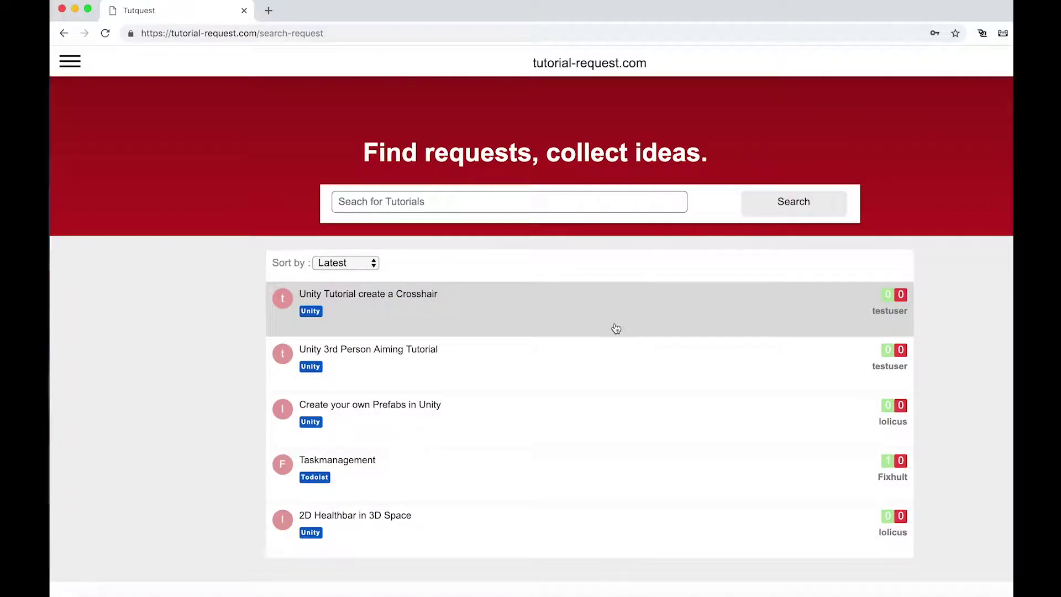
pyautogui.click(599, 409)
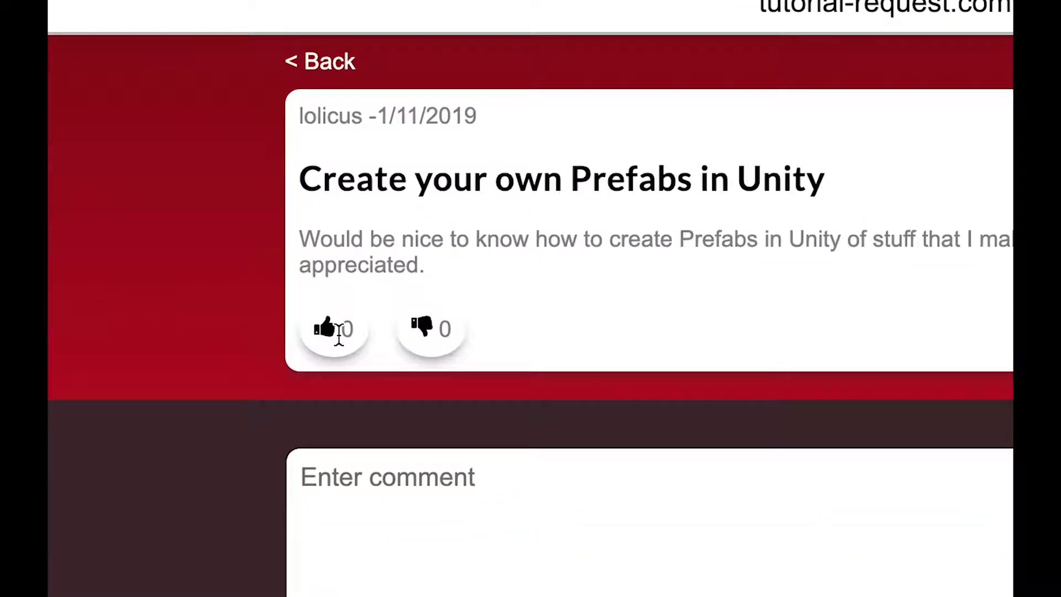
# Upvote the request and post the comment 'This would be awesome!'.
pyautogui.click(340, 245)
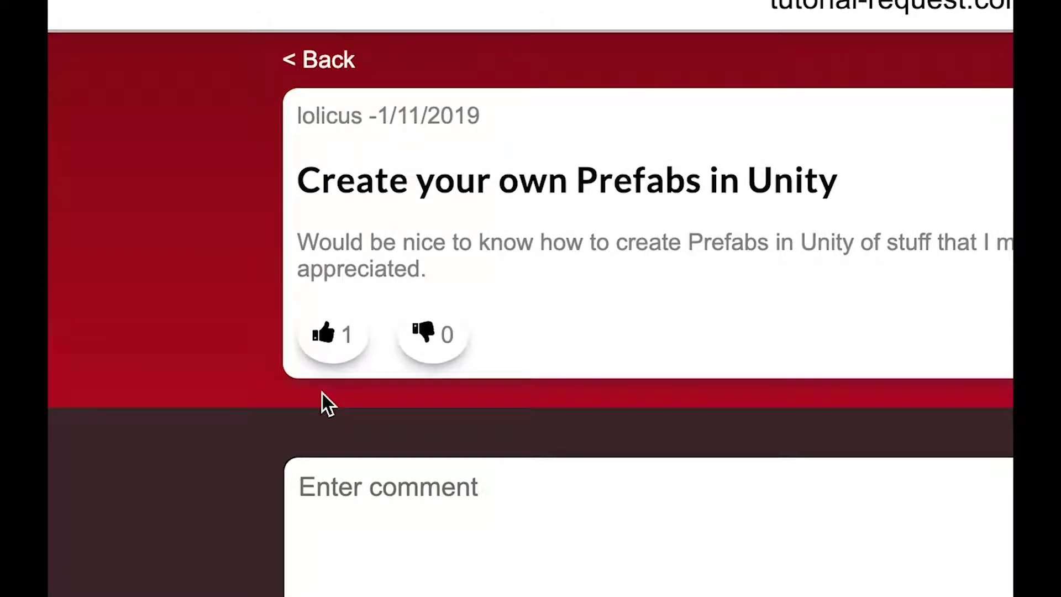
pyautogui.click(360, 520)
pyautogui.write('This would be awesome!')
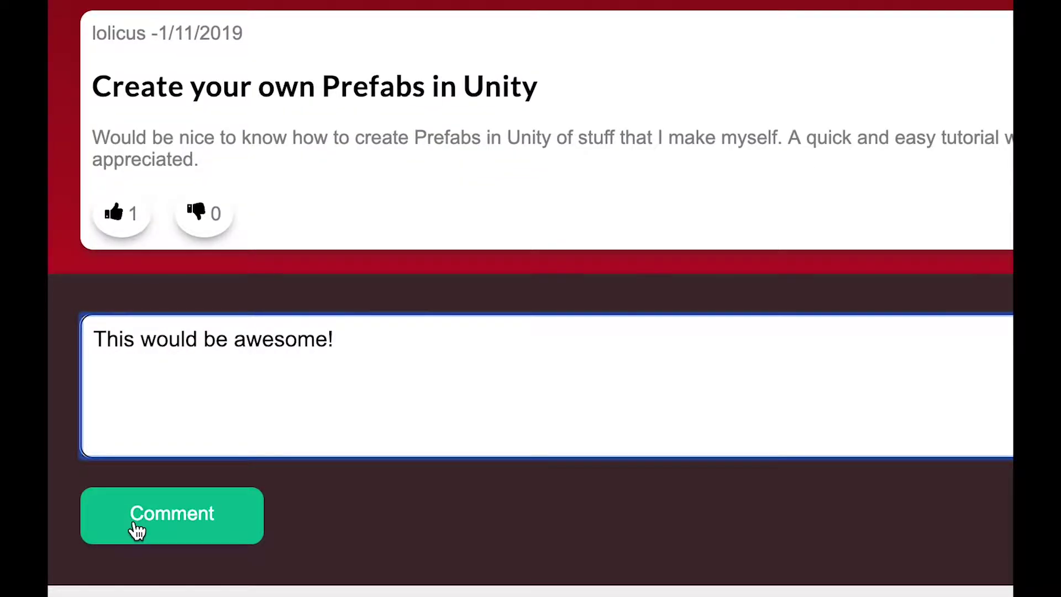
pyautogui.click(136, 530)
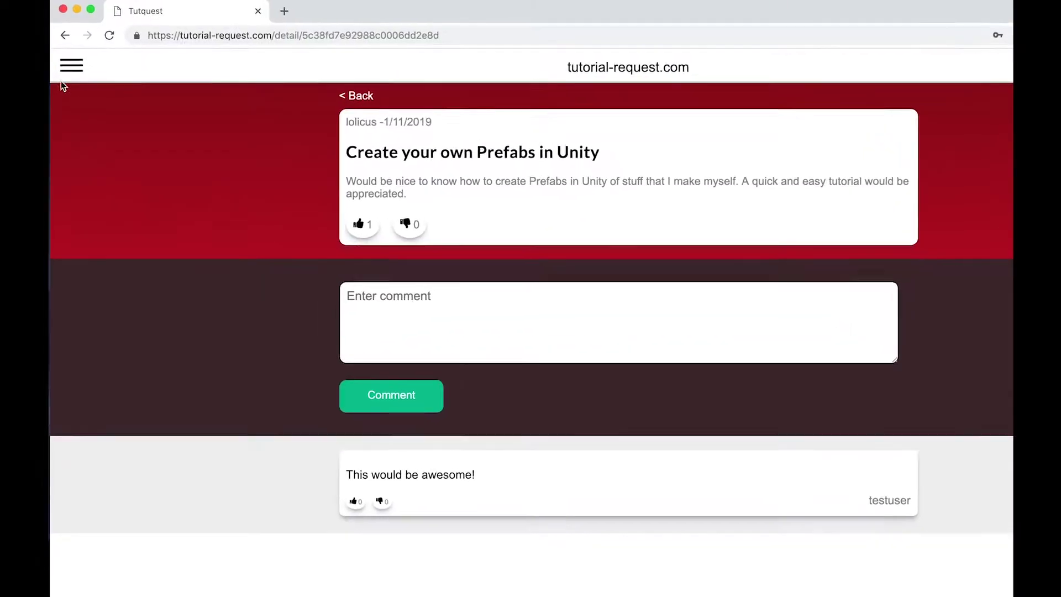
pyautogui.click(72, 69)
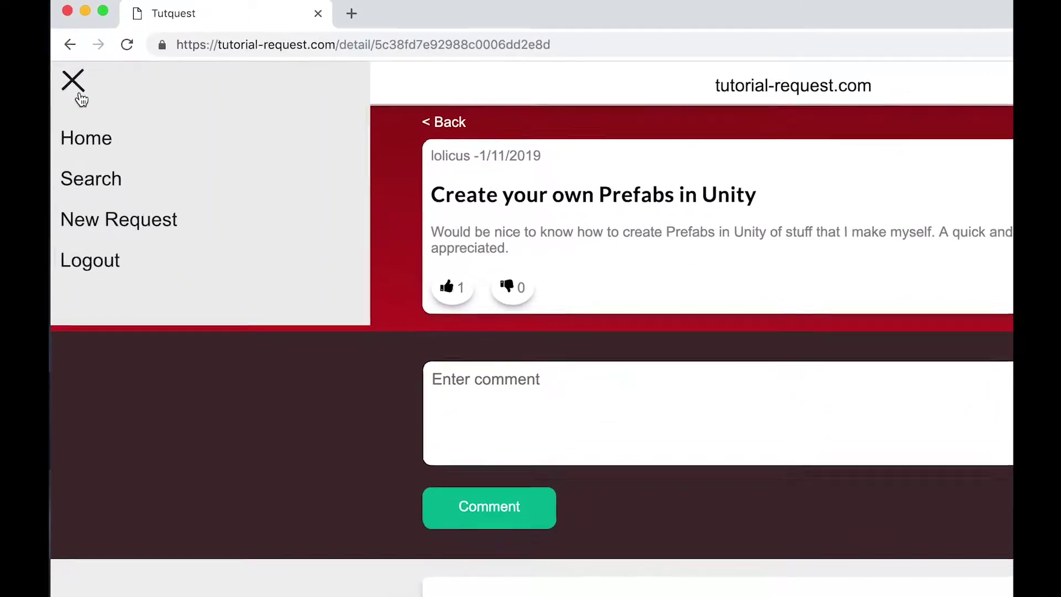
# Submit 'Unity 3rd Person Aiming Tutorial' under topic Unity, describing animation and crosshair wishes.
pyautogui.click(119, 244)
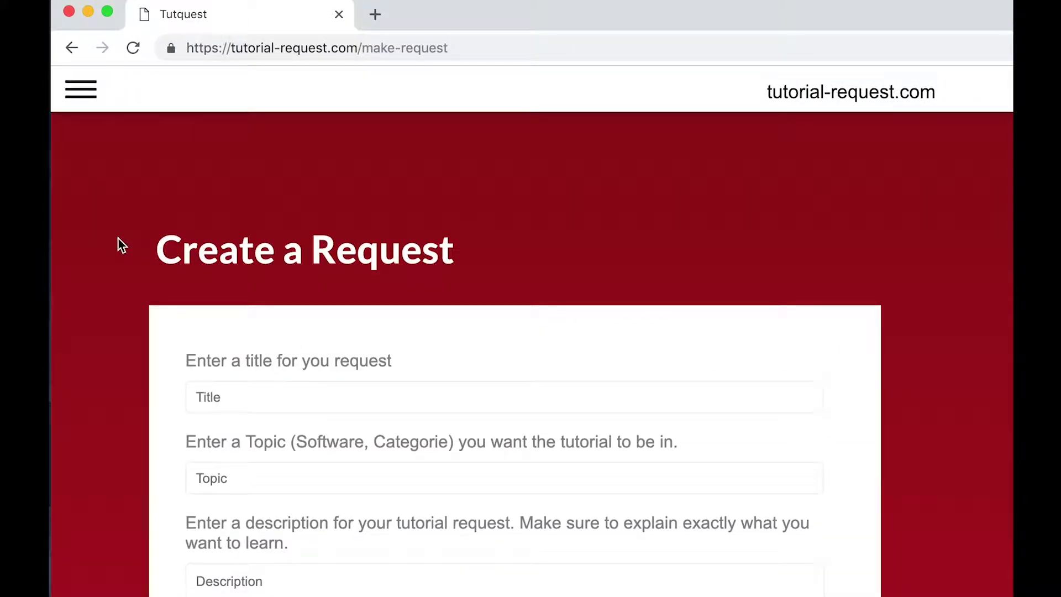
pyautogui.write('Unity 3rd Person Aiming Tutorial')
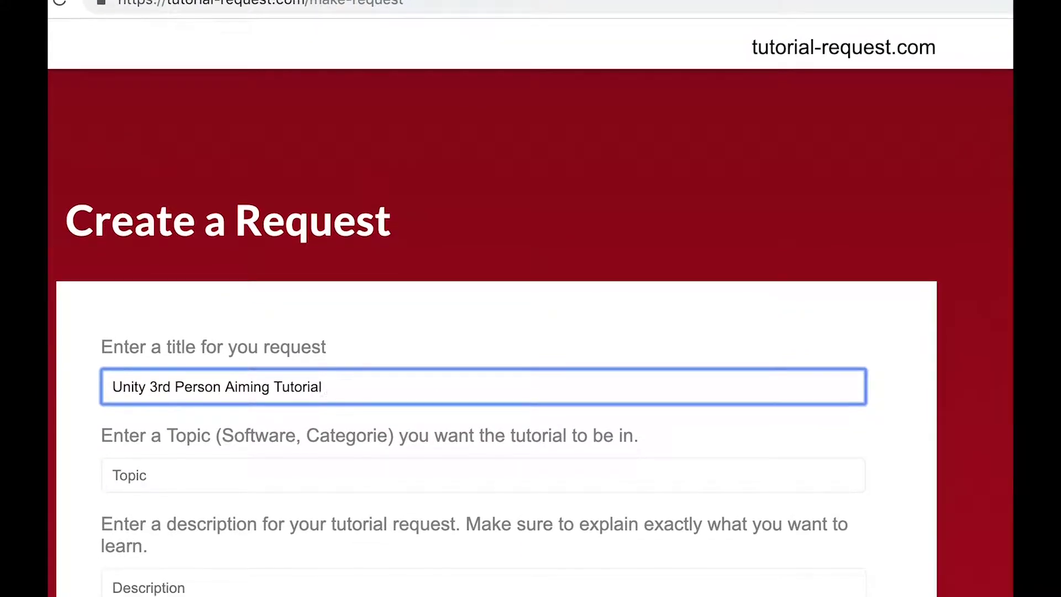
pyautogui.click(266, 485)
pyautogui.write('Unity')
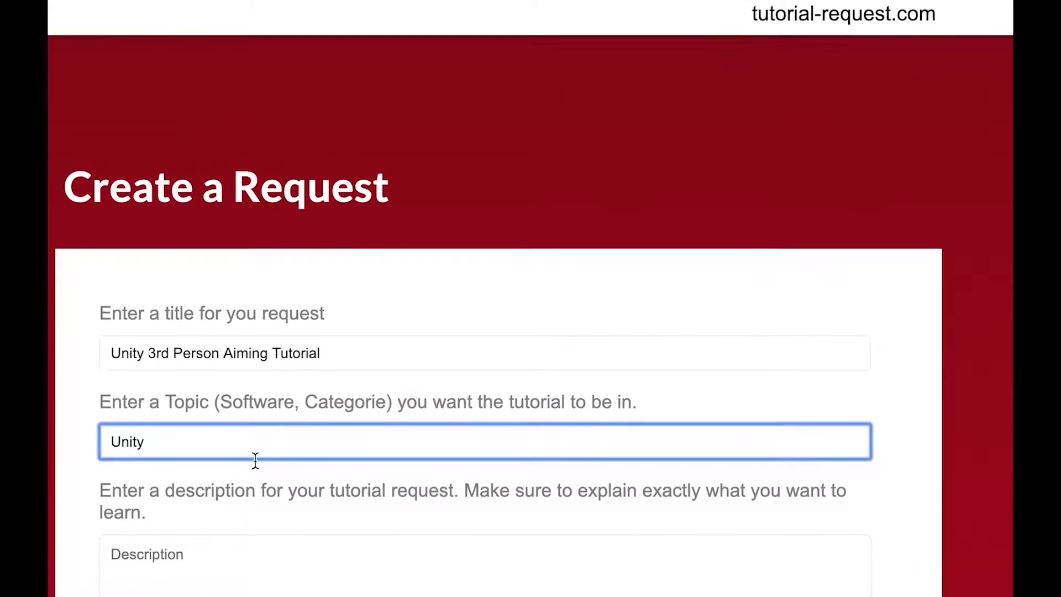
pyautogui.click(256, 575)
pyautogui.write('I would love to see a ')
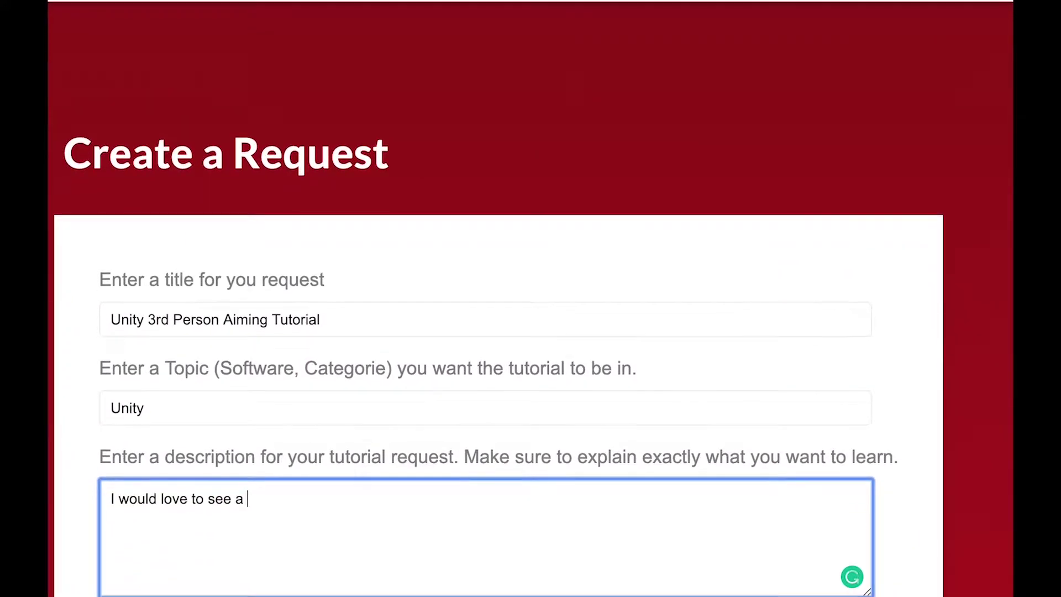
pyautogui.write('tutorial where somebody sh to include Animation, as well as adding a crossha')
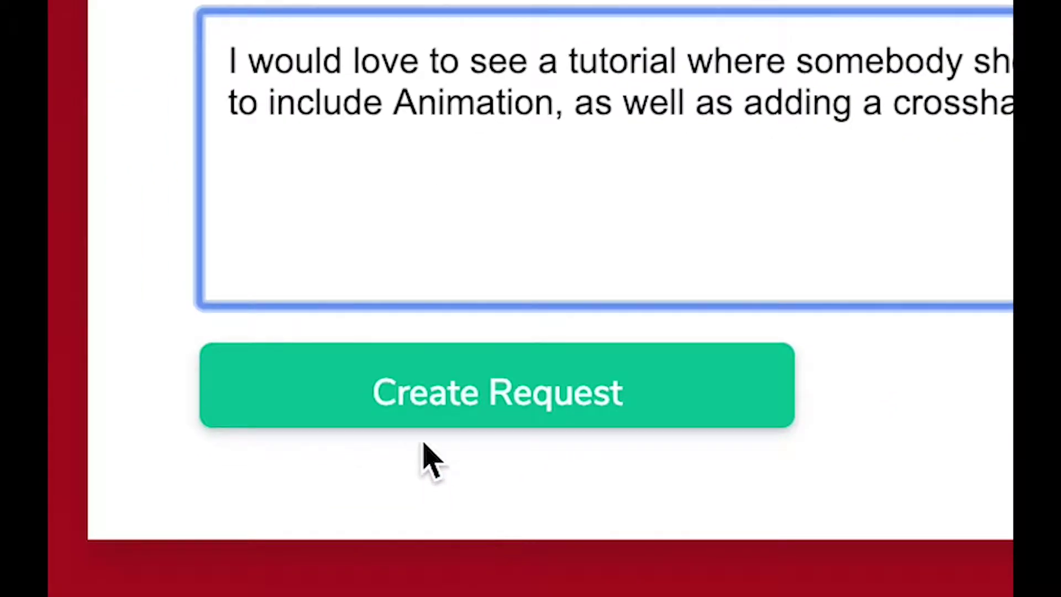
pyautogui.click(416, 408)
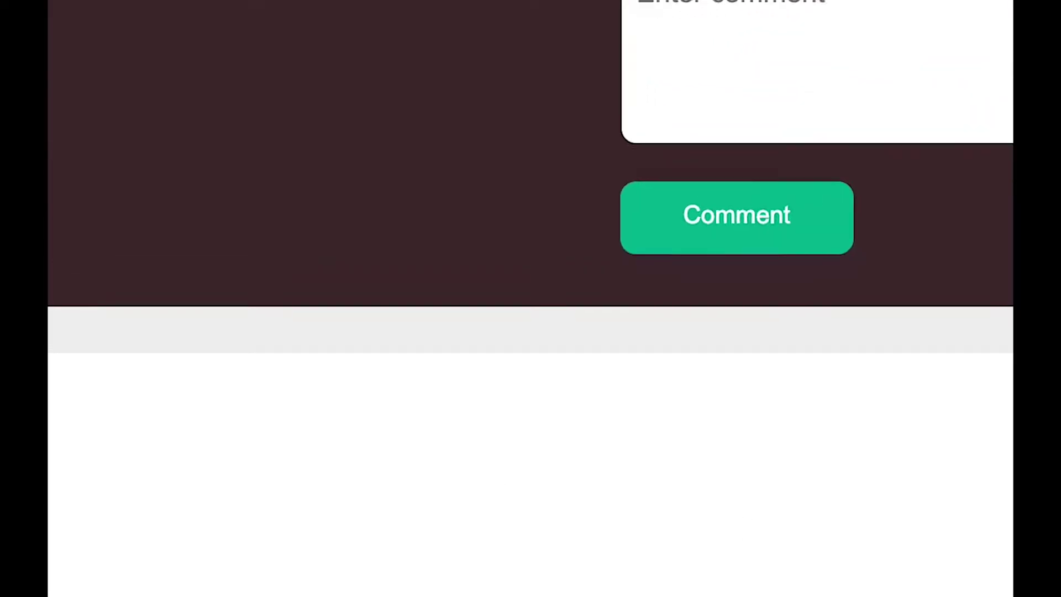